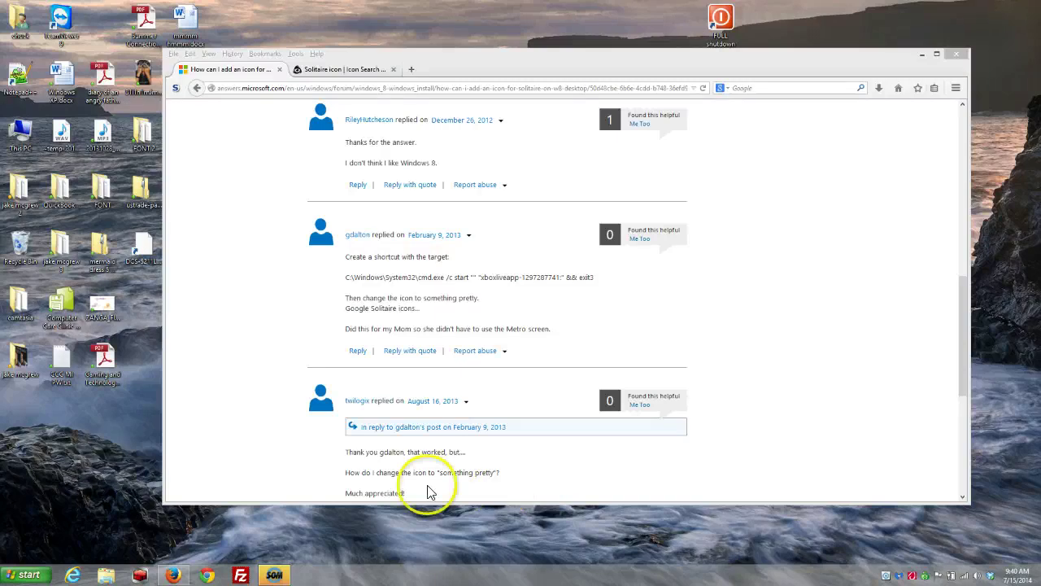
- Review the forum reply giving the cmd.exe Solitaire shortcut target, then open the Start menu
click(33, 576)
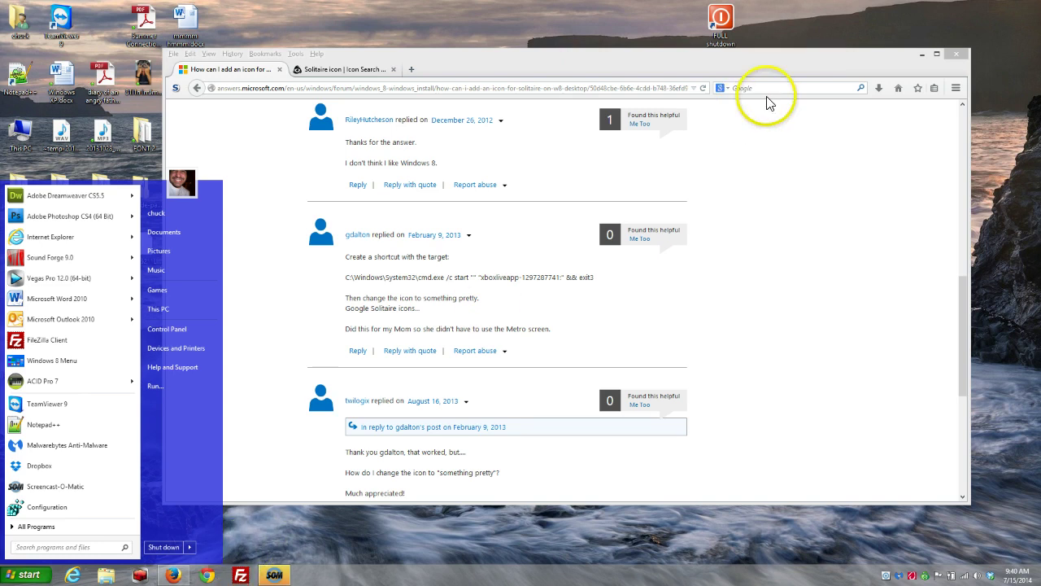
- Minimize Firefox and Screencast-O-Matic, then launch the Store from the Windows 8 start screen
click(922, 55)
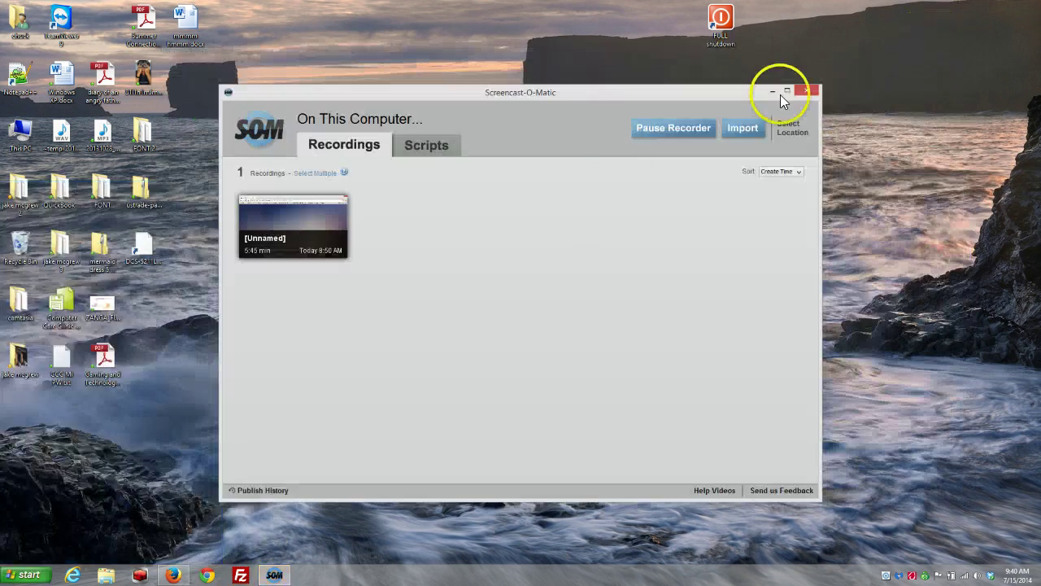
click(783, 95)
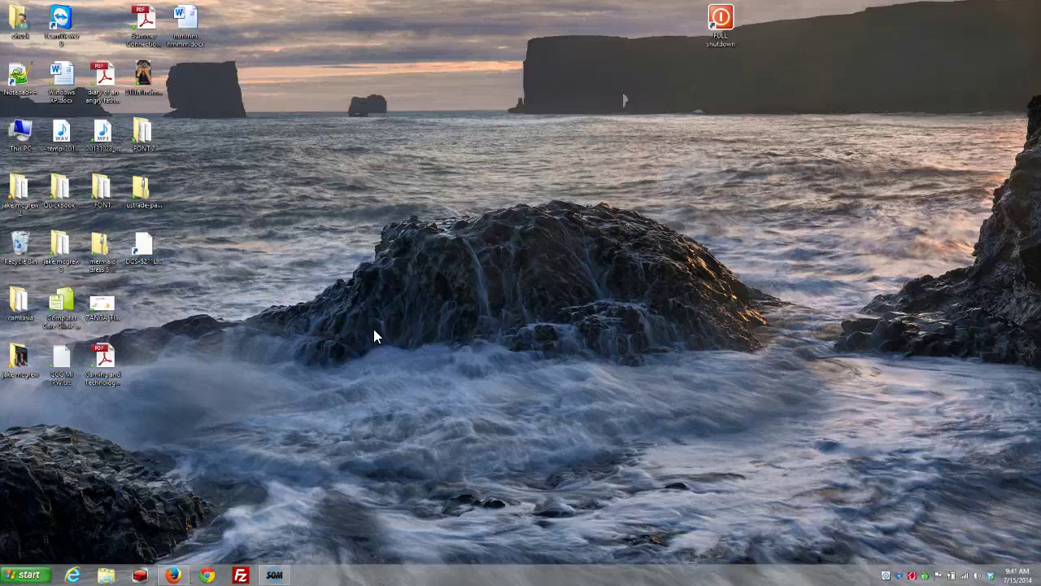
click(25, 574)
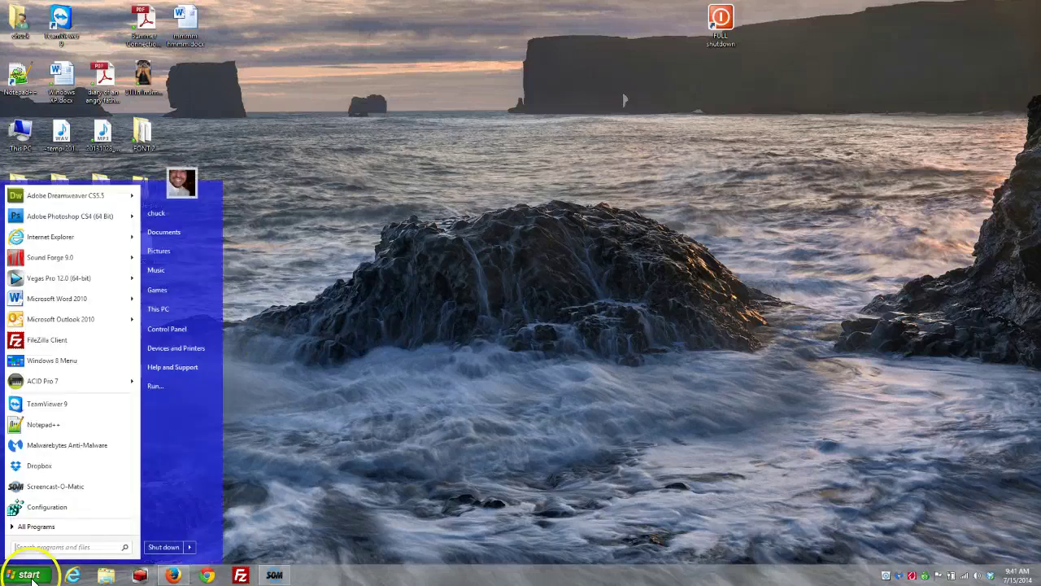
click(62, 360)
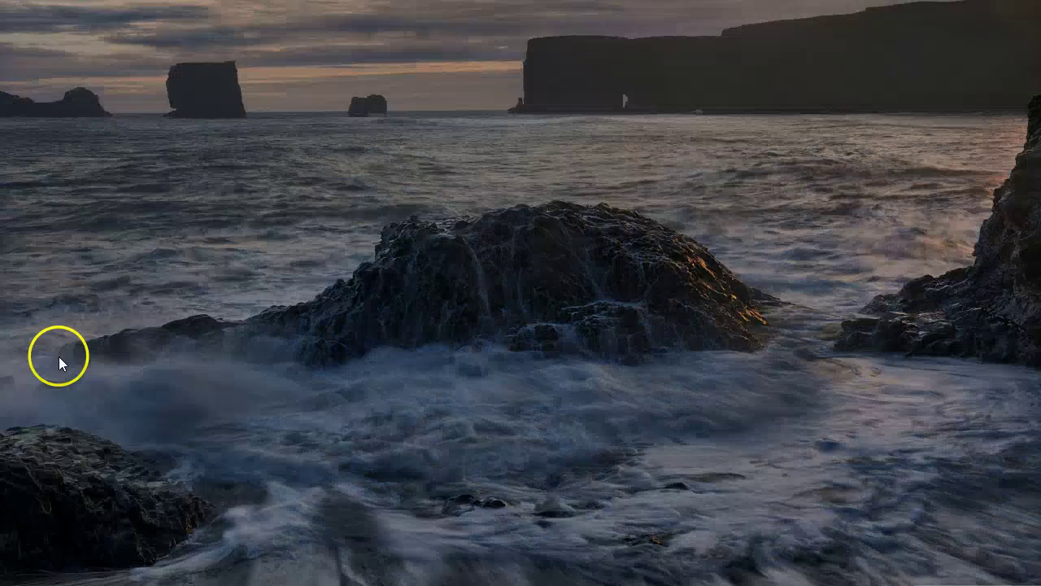
click(481, 142)
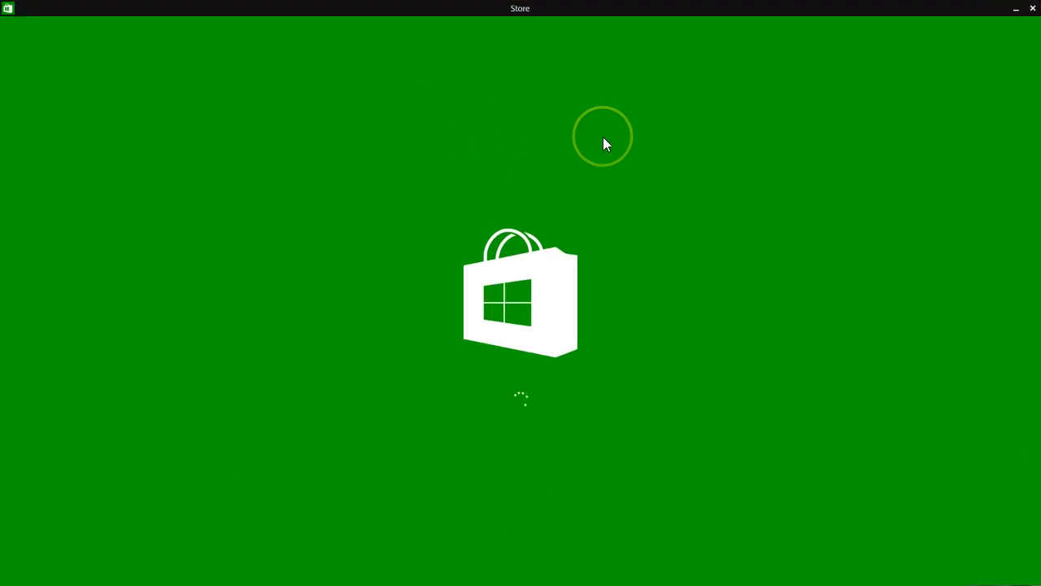
- Search the Store for 'solitaire' and open the Microsoft Solitaire Collection page
click(876, 21)
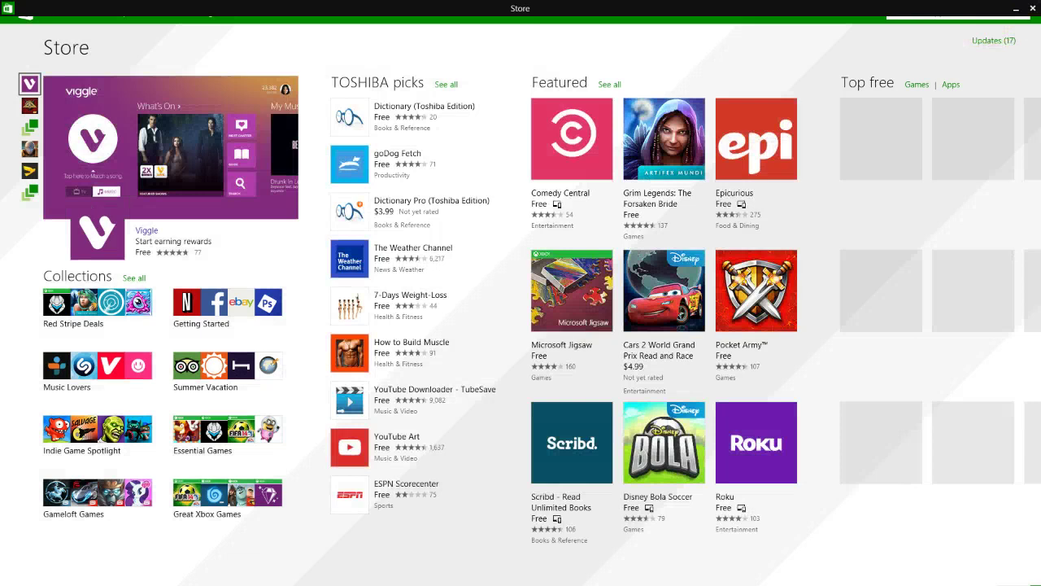
click(977, 15)
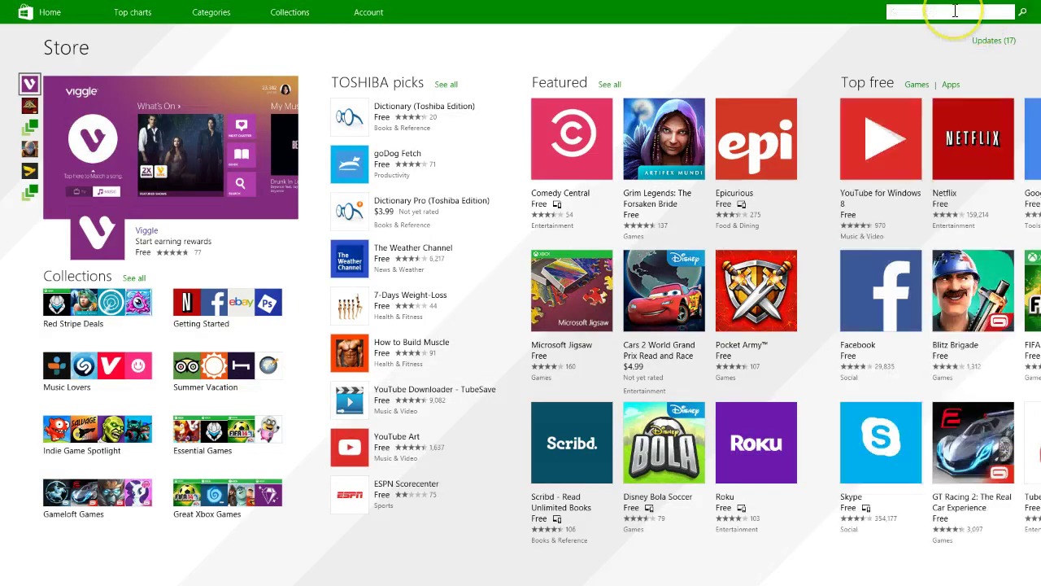
text(solitaire)
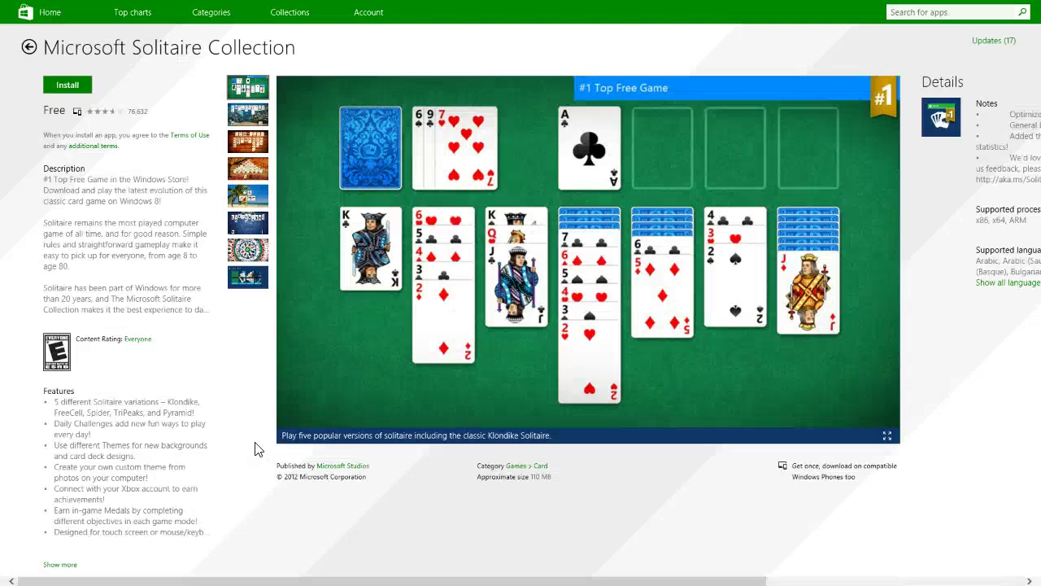
- Start installing Microsoft Solitaire Collection, choosing to sign into this app separately
click(256, 392)
click(67, 85)
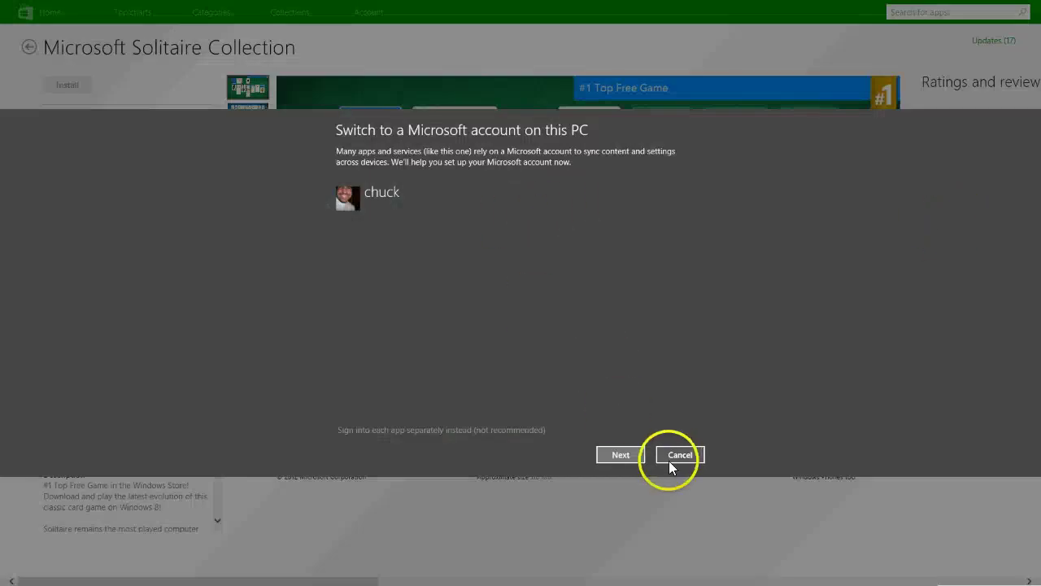
click(517, 432)
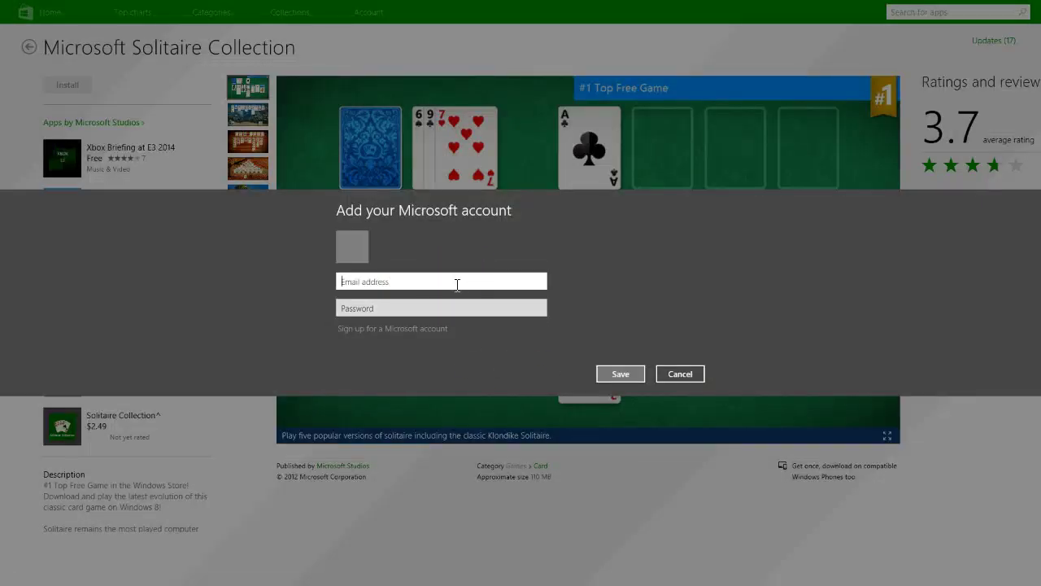
- Enter the Microsoft account e-mail and password and submit the sign-in
text(user)
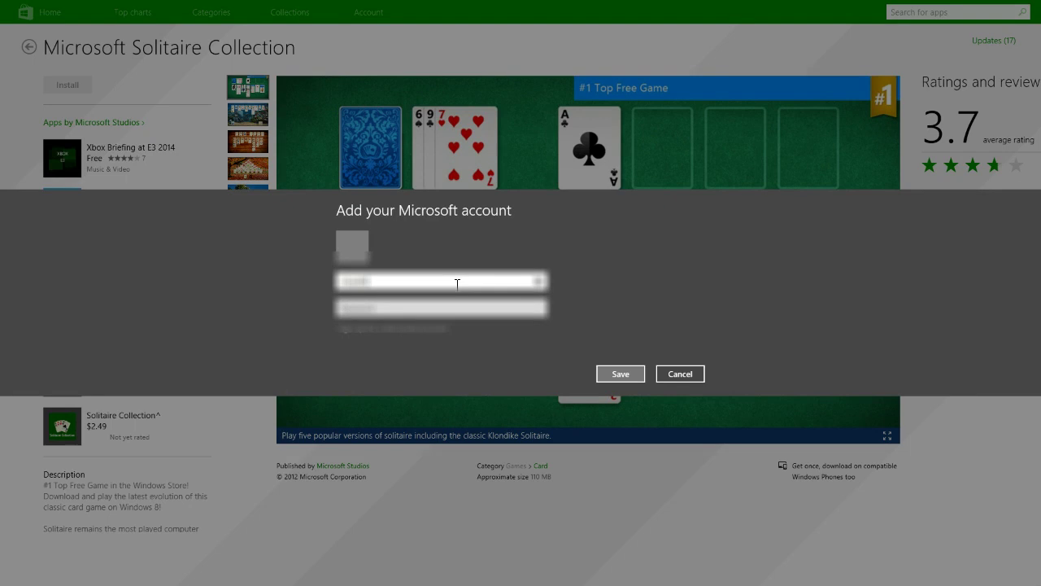
text(name)
key(ctrl+a)
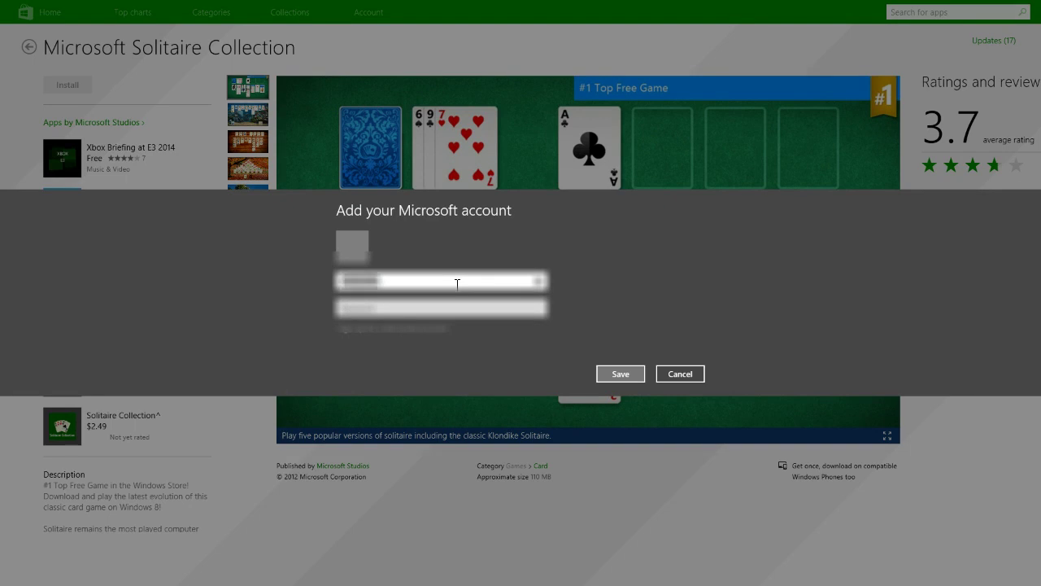
text(username@out)
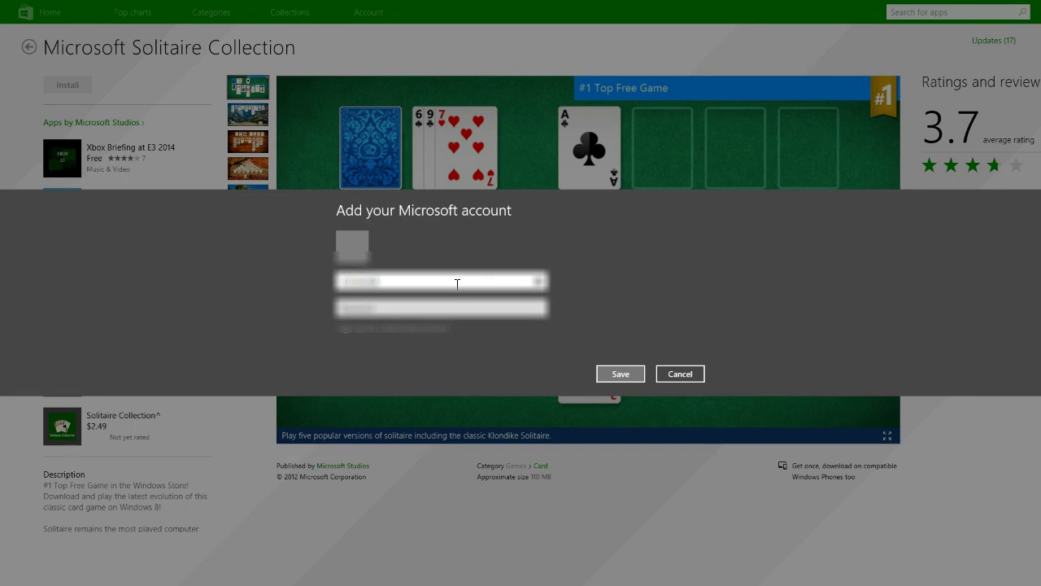
text(look.comom)
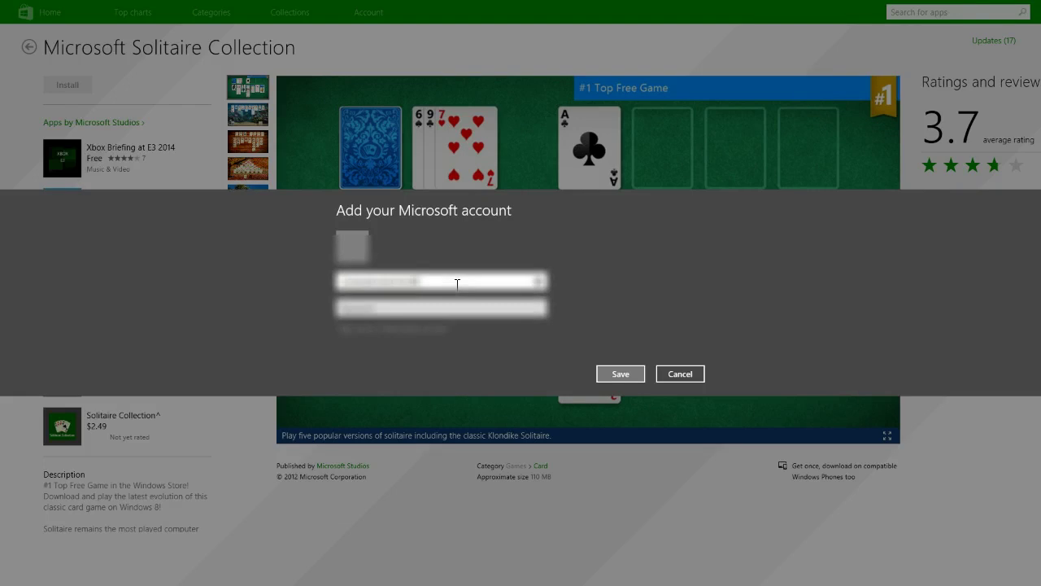
text(ok.com)
key(Tab)
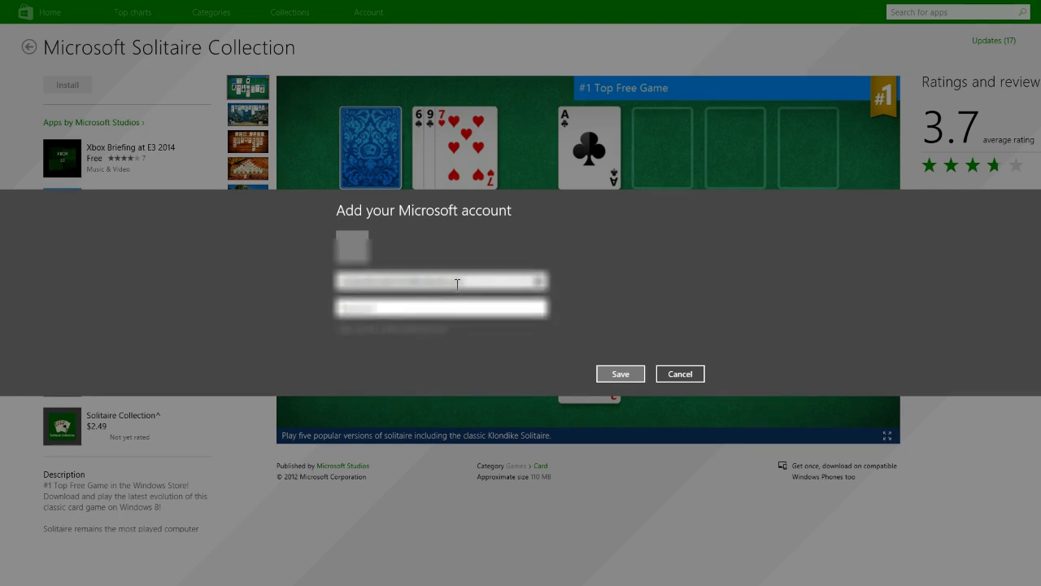
text(*************)
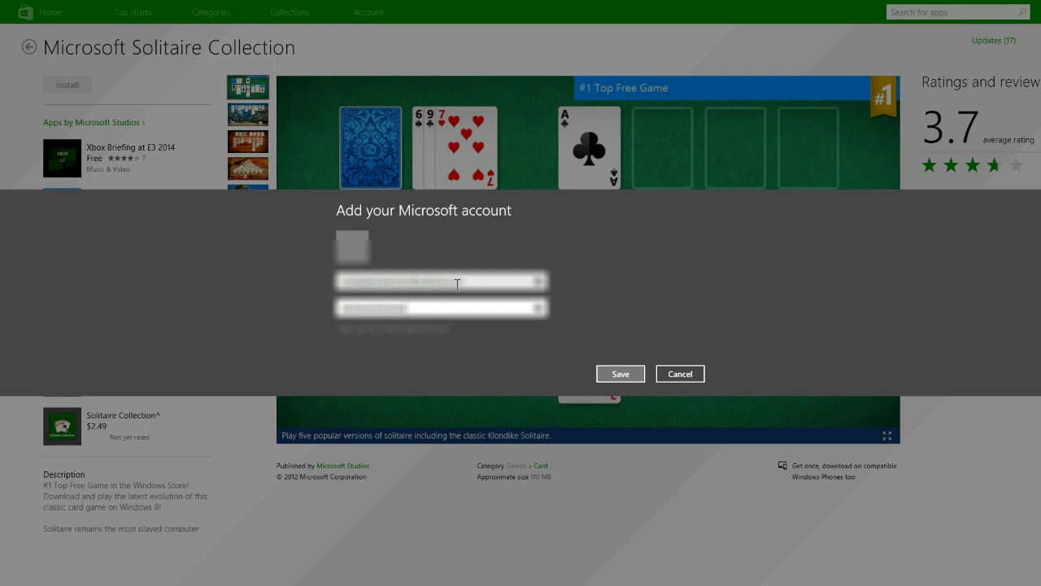
key(Return)
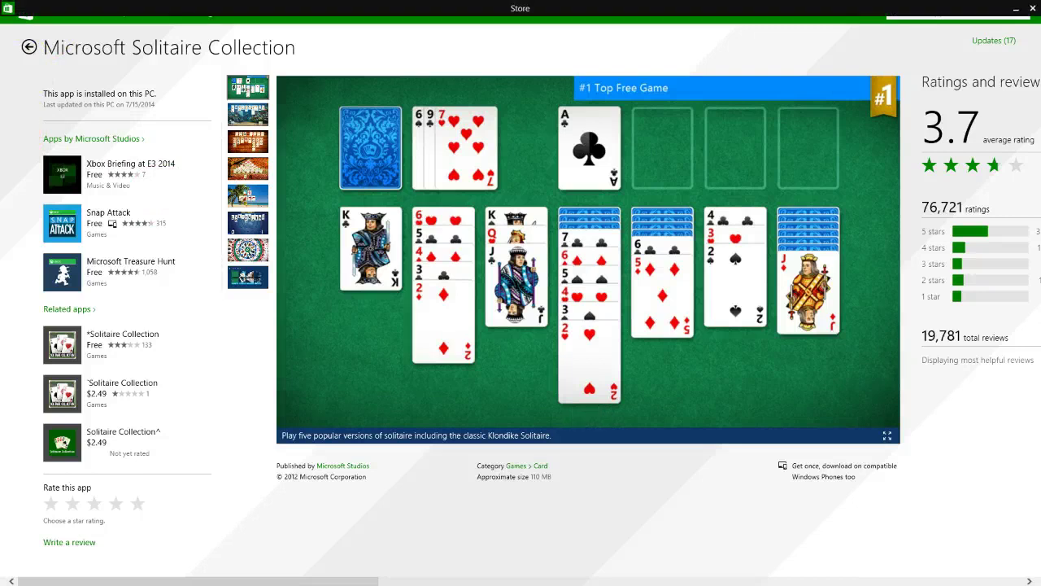
- Close the Store app and return to the desktop, toggling the Start menu a few times
click(1033, 9)
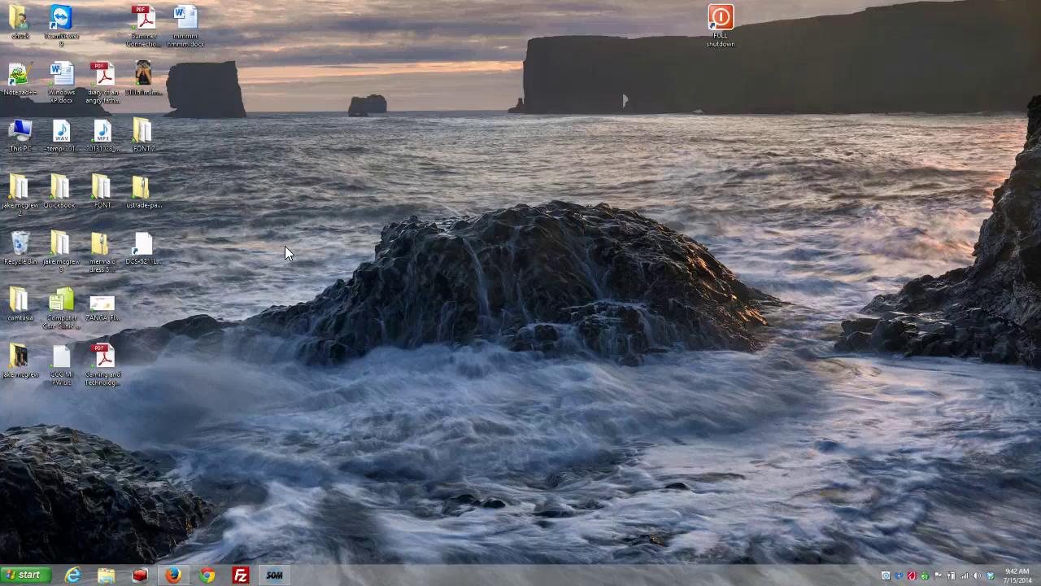
click(40, 569)
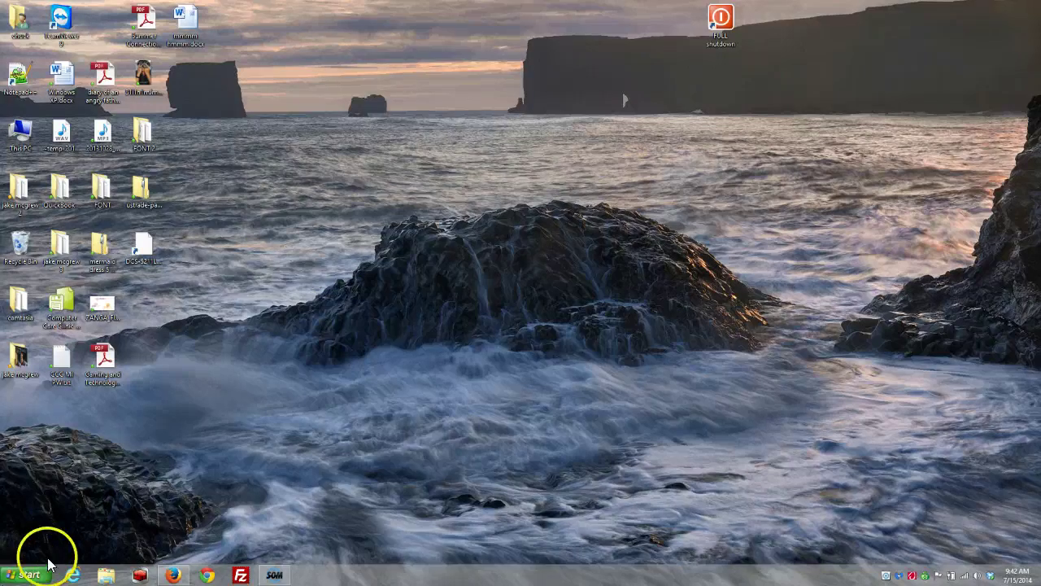
click(628, 341)
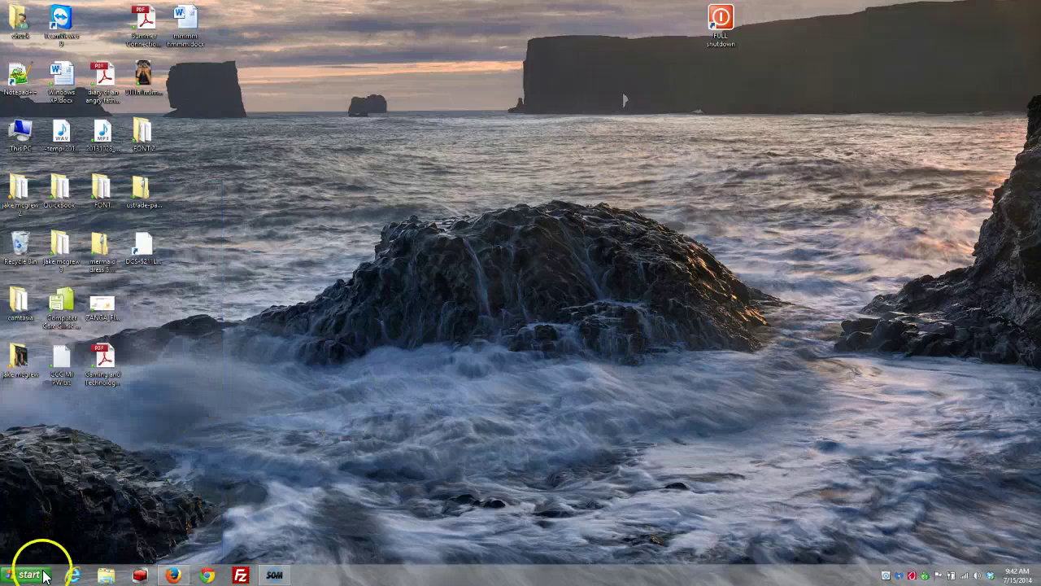
click(36, 571)
click(525, 394)
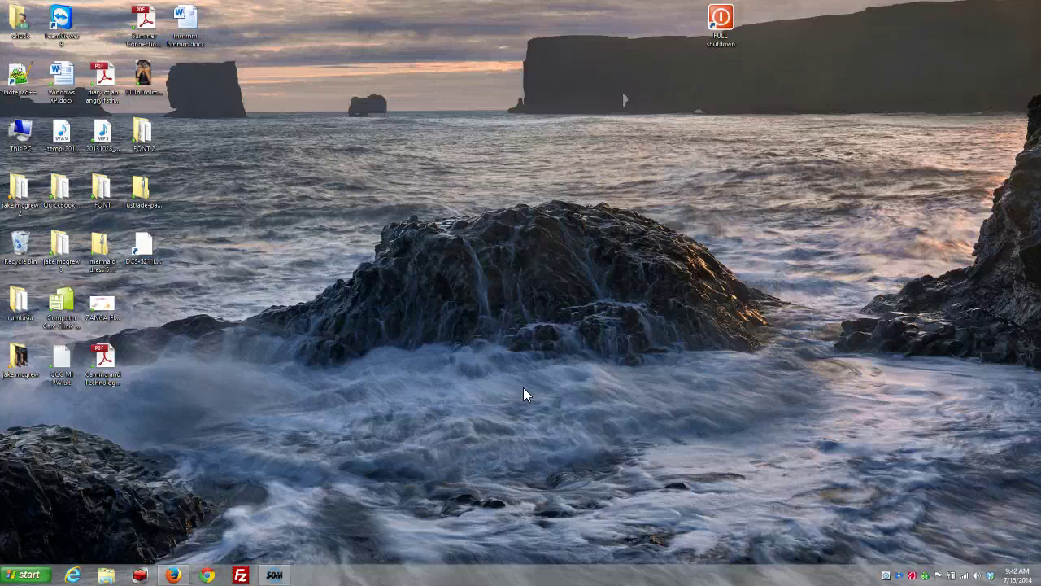
click(33, 574)
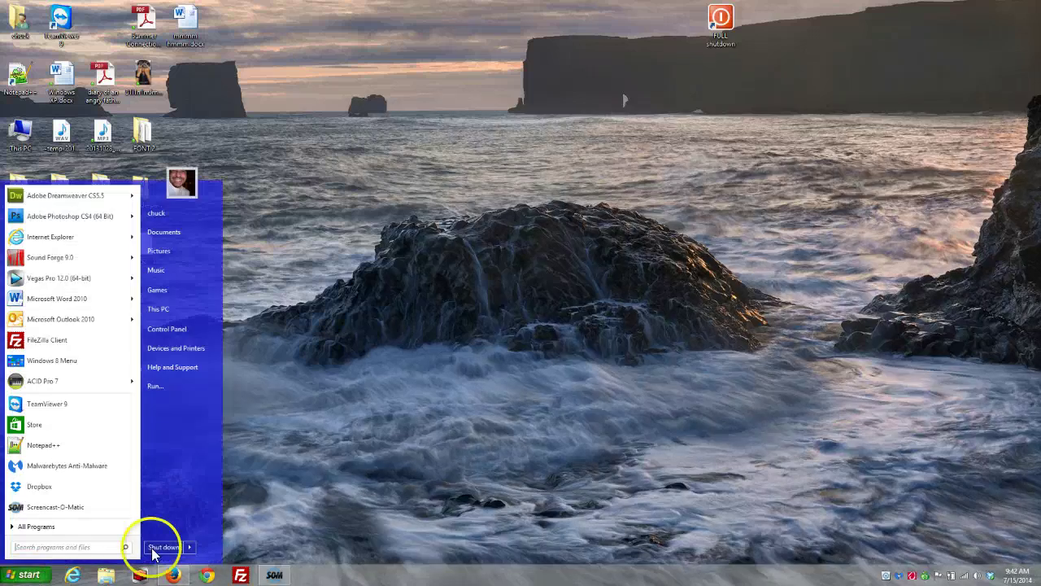
click(447, 431)
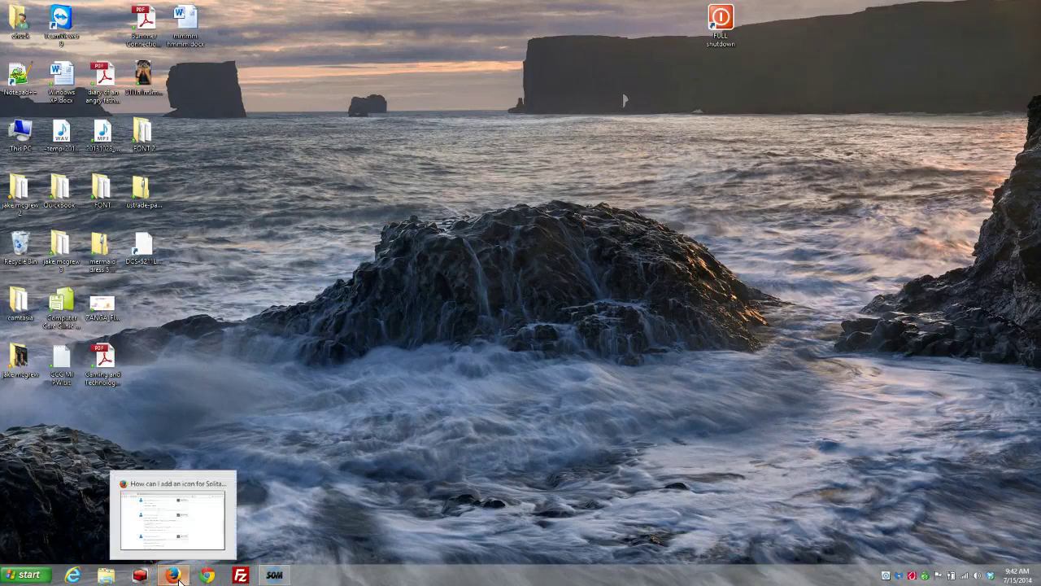
- Copy the cmd.exe xboxliveapp command from the forum reply, then minimize Firefox
click(174, 576)
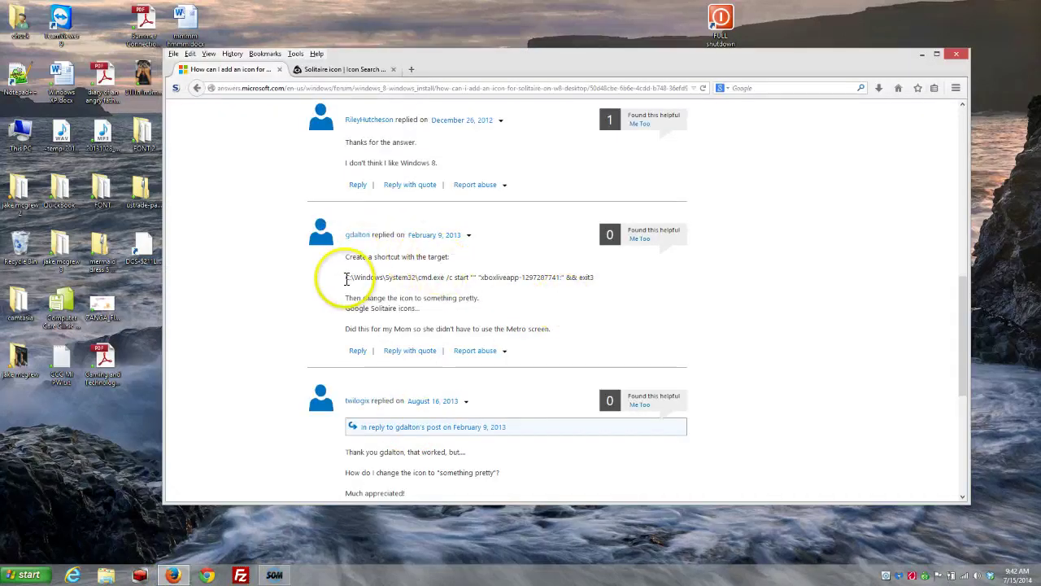
drag(346, 277, 594, 277)
right_click(589, 276)
click(612, 284)
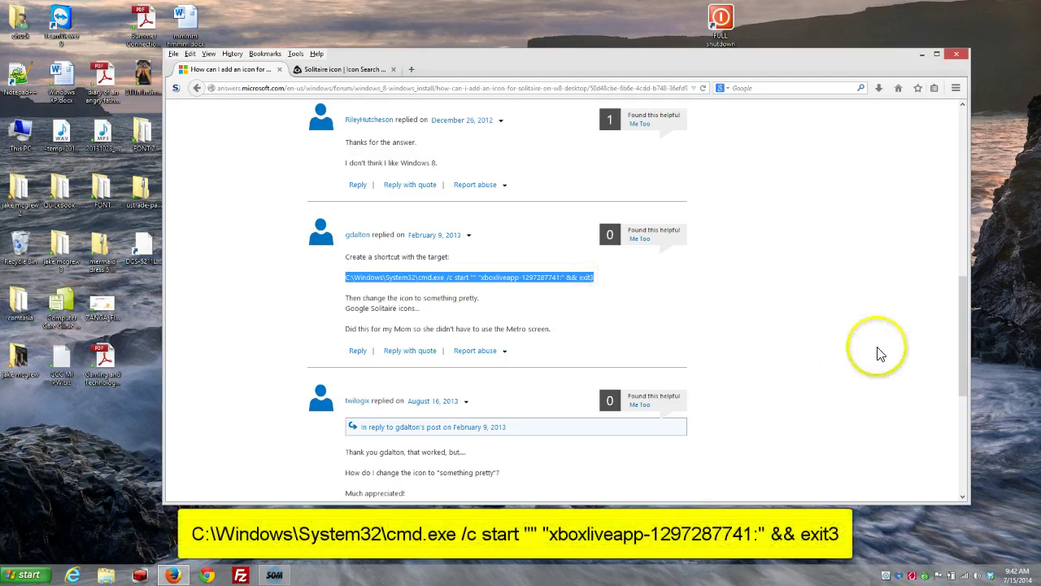
click(921, 57)
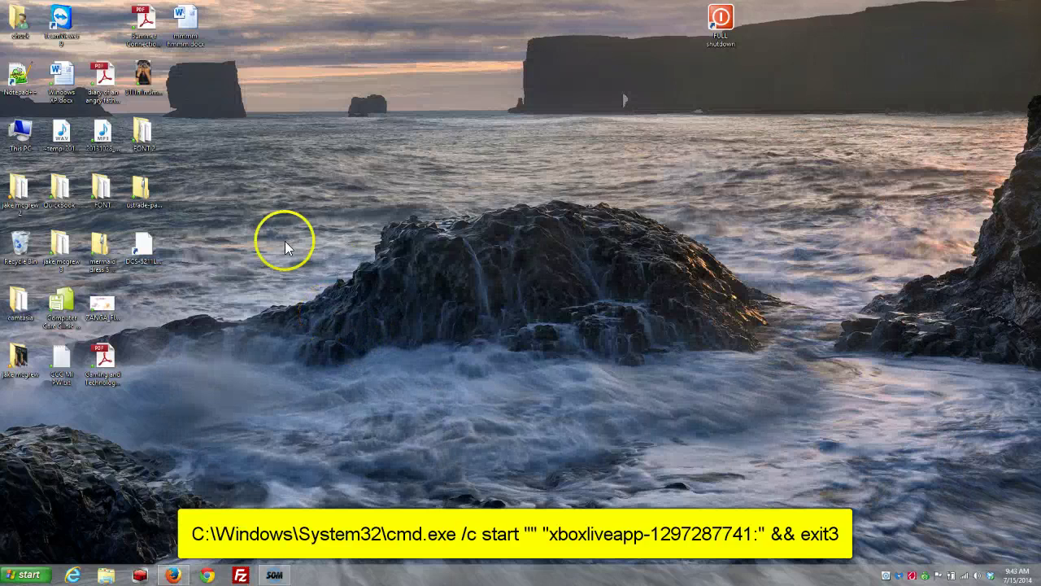
- Start a new desktop shortcut from the desktop's context menu
right_click(278, 303)
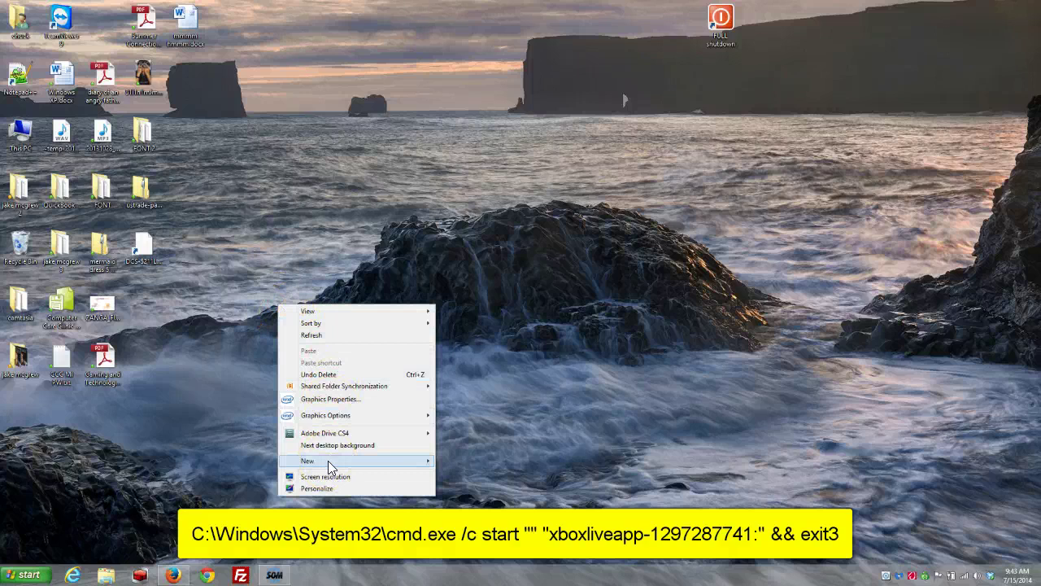
mouse_move(330, 468)
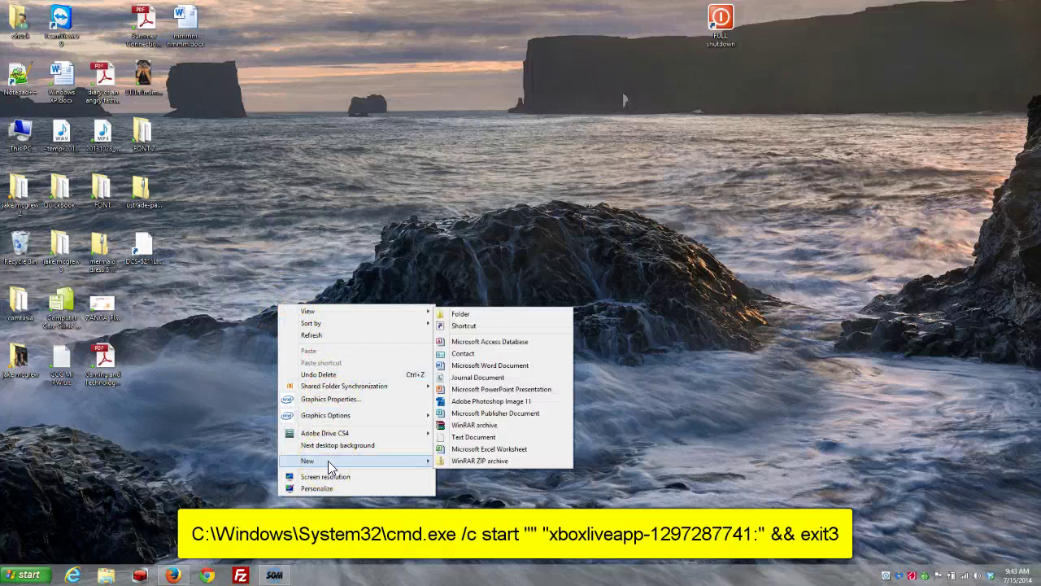
click(470, 326)
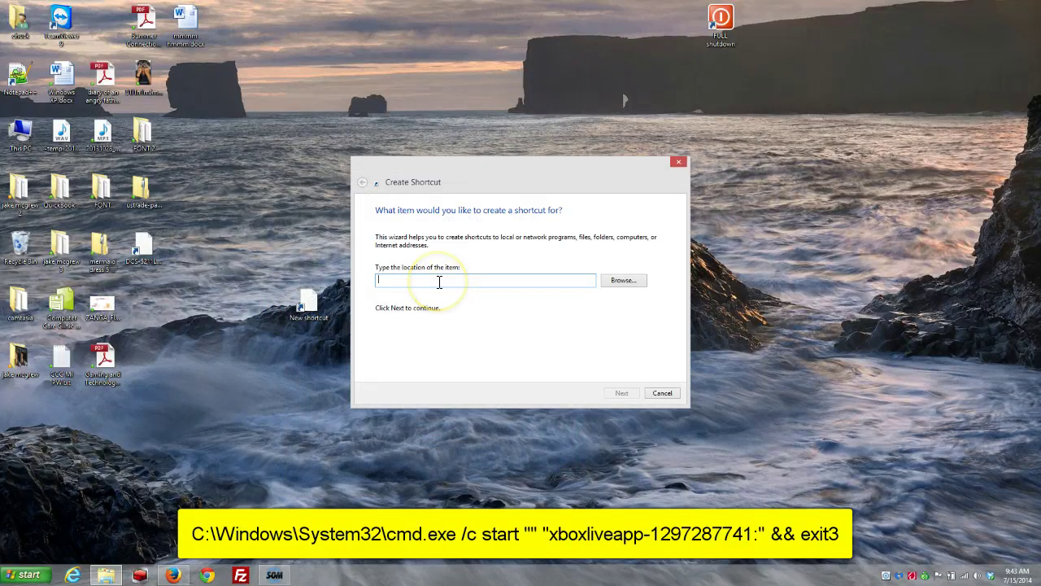
mouse_move(181, 579)
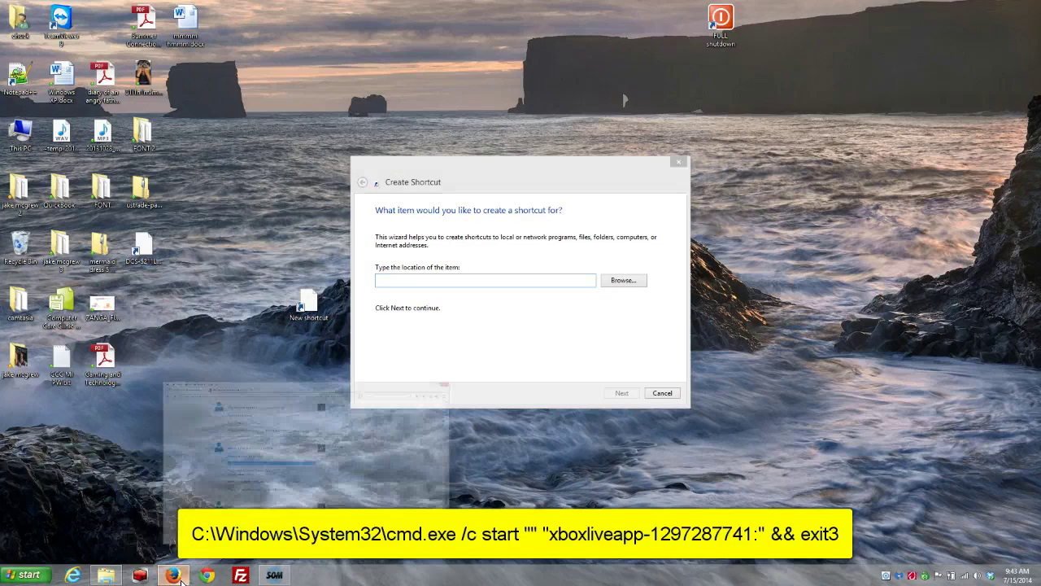
click(180, 579)
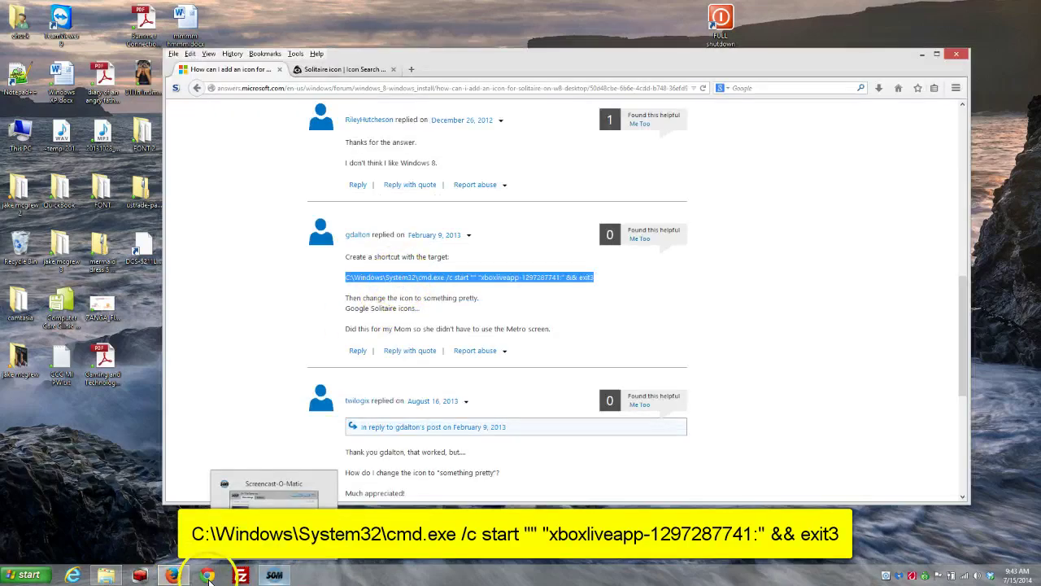
click(921, 55)
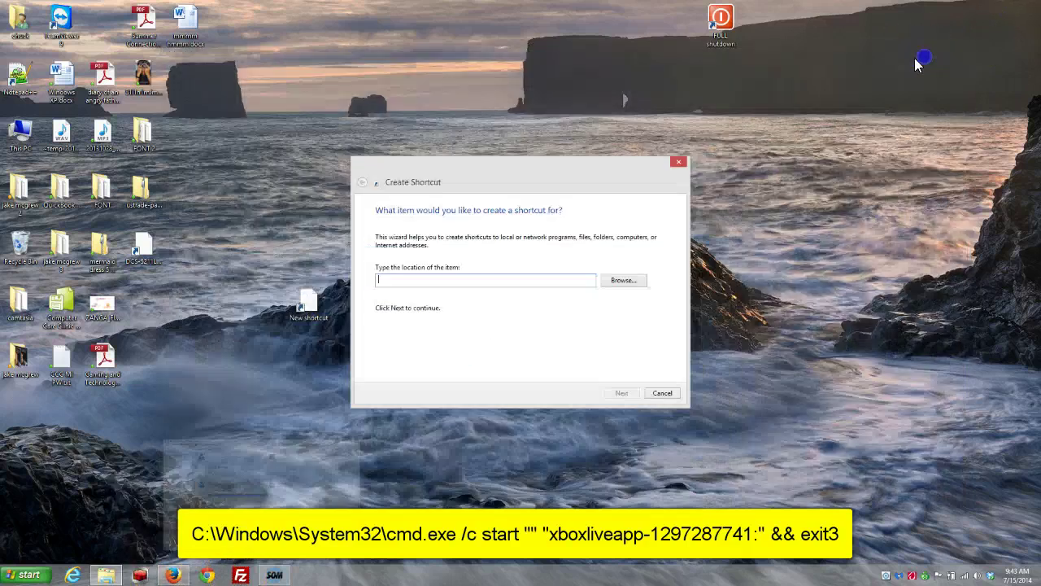
- Paste the cmd.exe command as the target and name the shortcut 'Sellitaire'
right_click(427, 283)
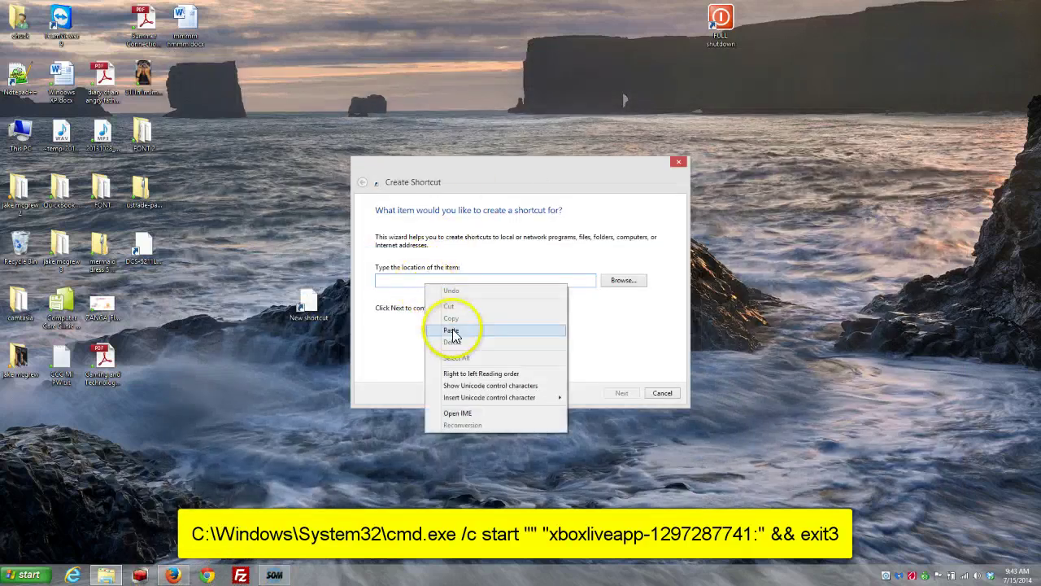
click(452, 330)
click(621, 393)
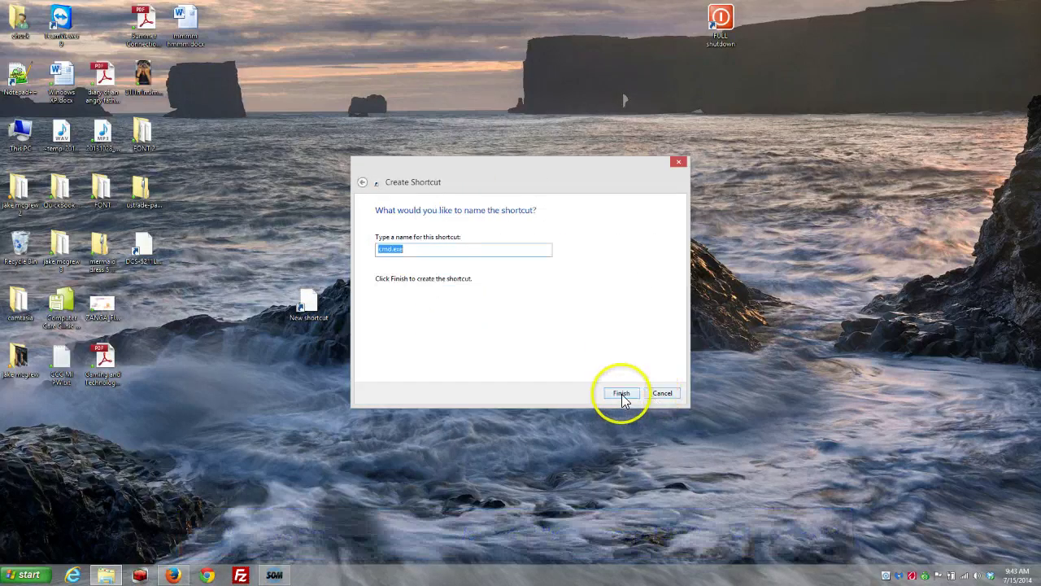
key(BackSpace)
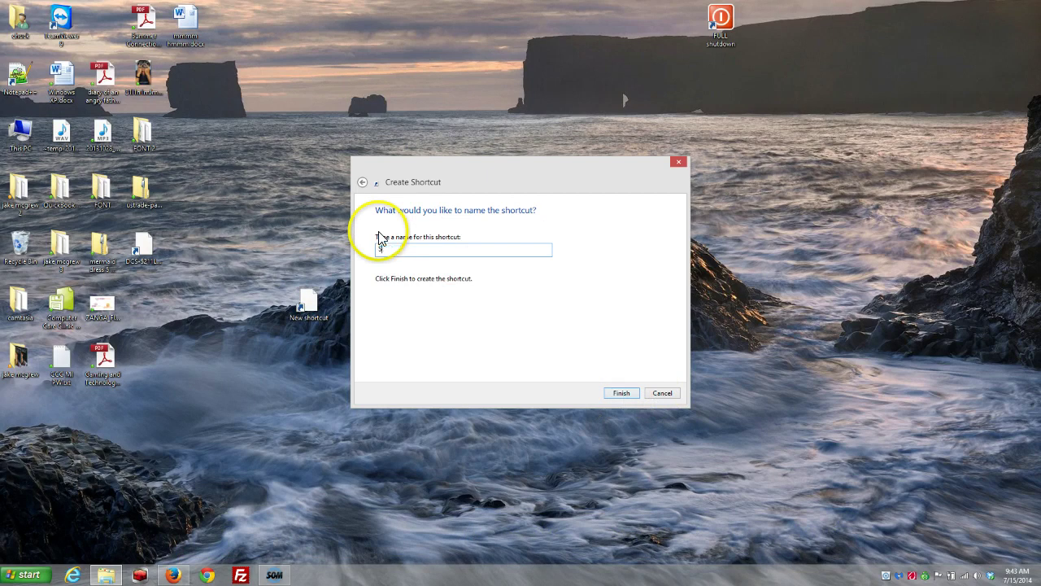
text(Sell)
text(itaire)
click(621, 392)
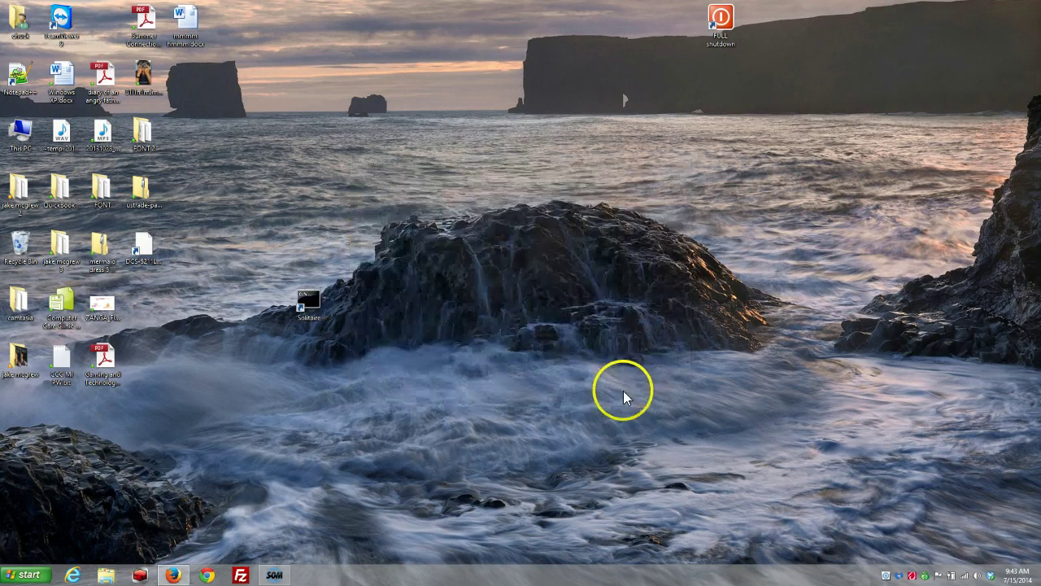
click(312, 305)
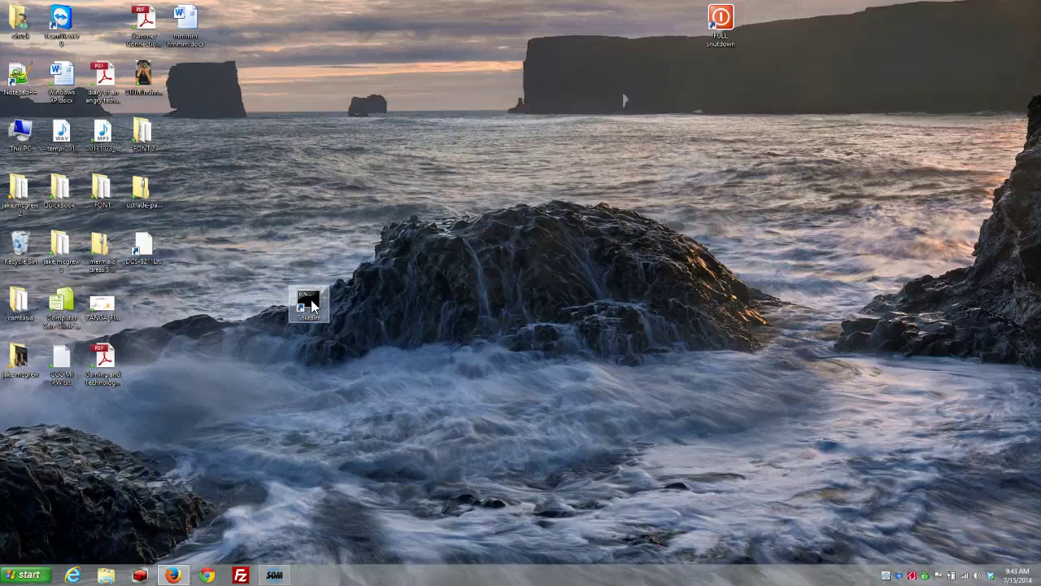
double_click(309, 302)
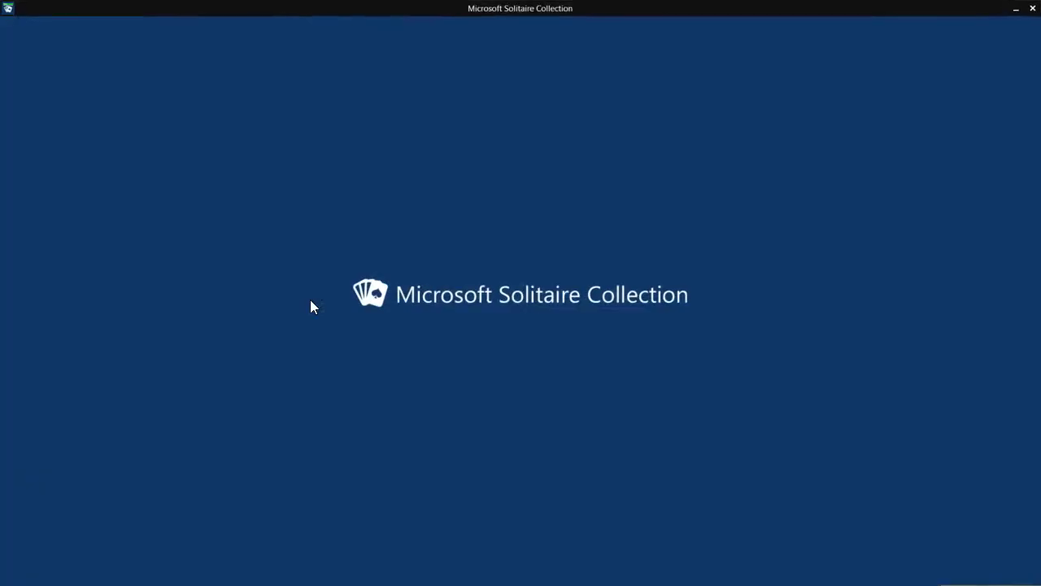
mouse_move(1037, 11)
click(1033, 10)
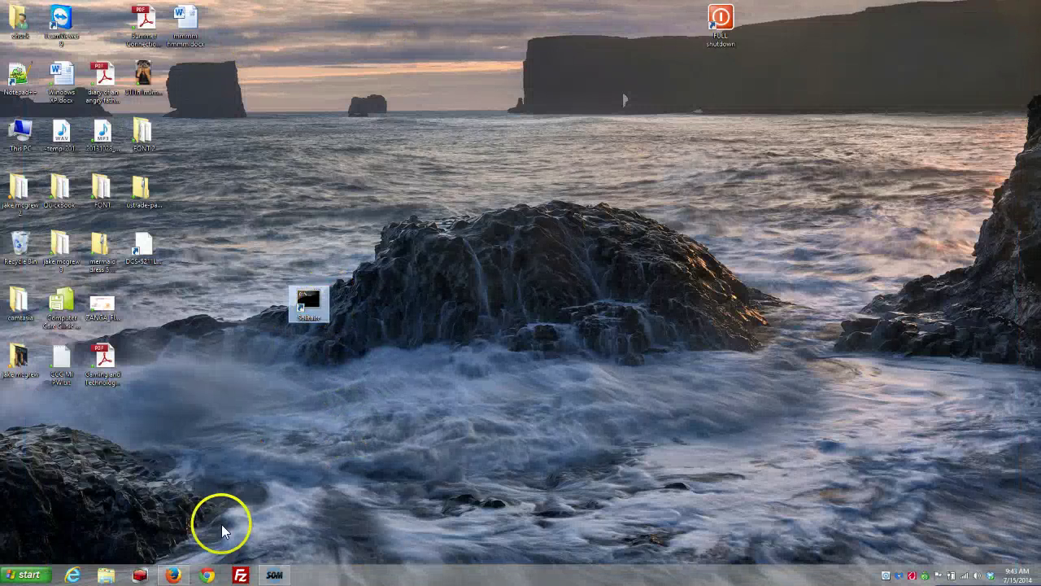
- Restore Firefox and scroll down through the forum answer
click(173, 575)
scroll(488, 366, down, 4)
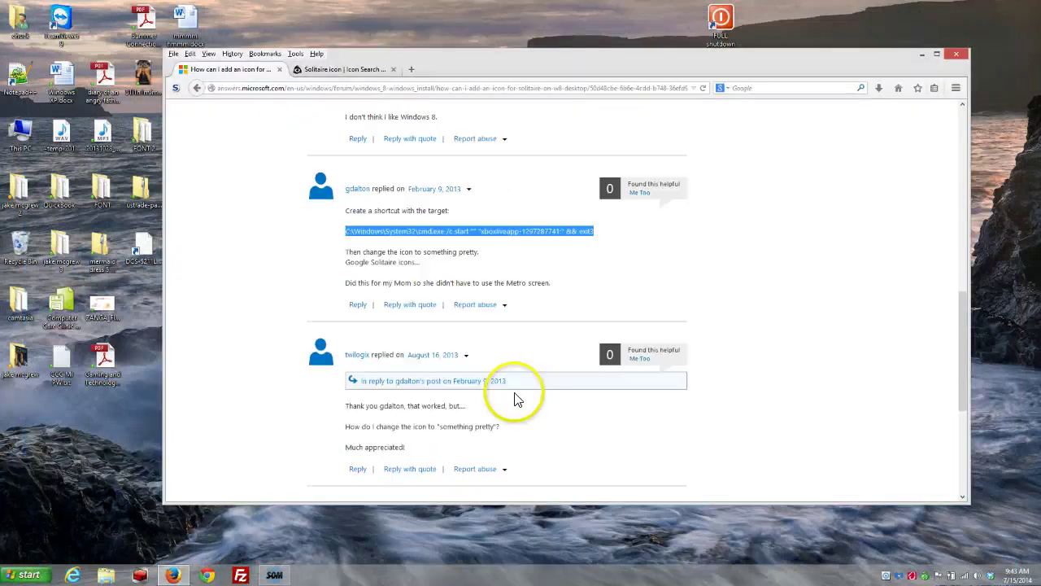
scroll(518, 404, down, 3)
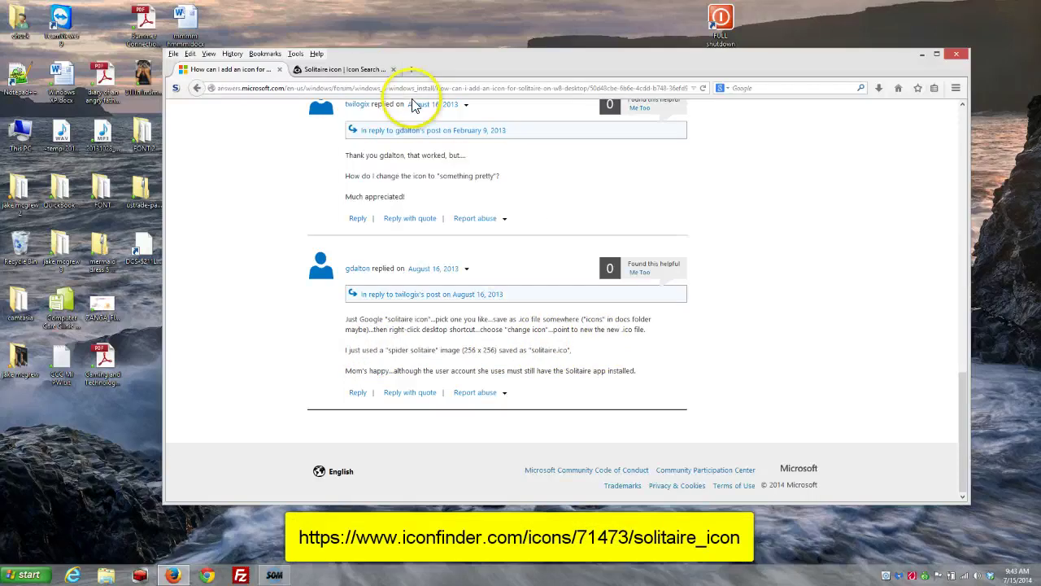
- Download the Iconfinder Solitaire card icon as ICO and save it to the Desktop as solitaire.ico
click(360, 76)
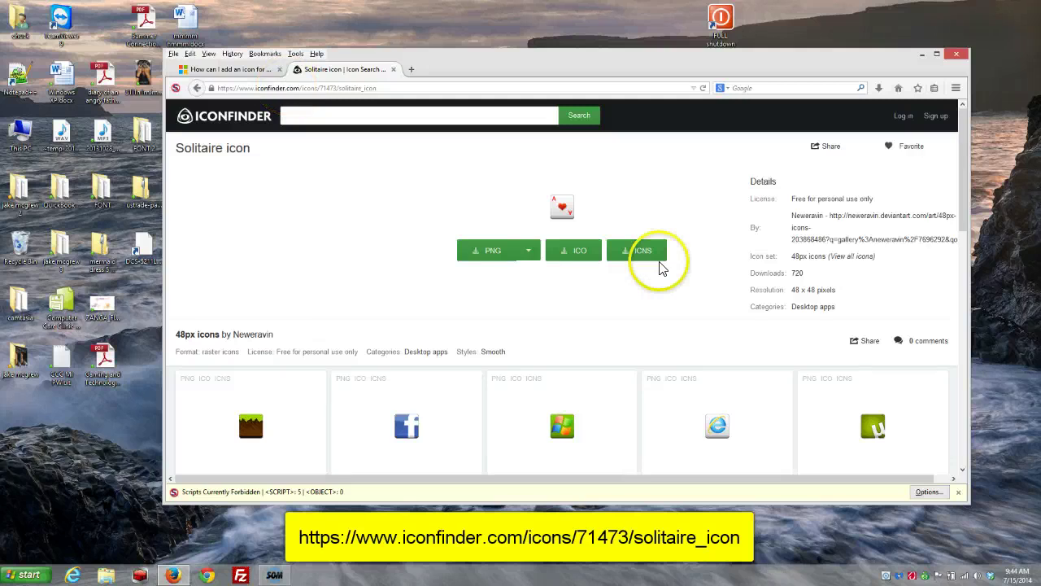
click(575, 253)
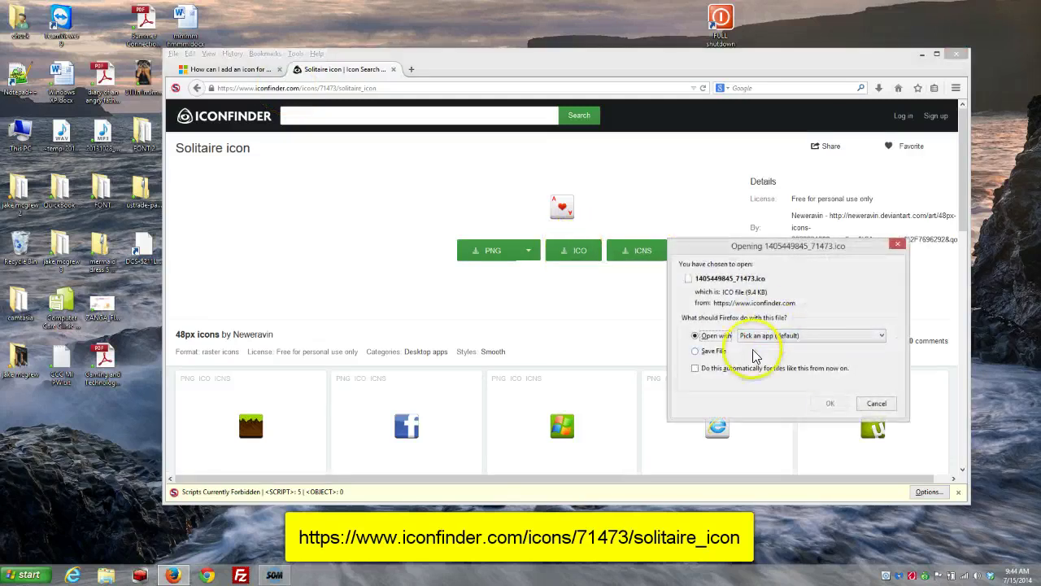
click(698, 351)
click(831, 404)
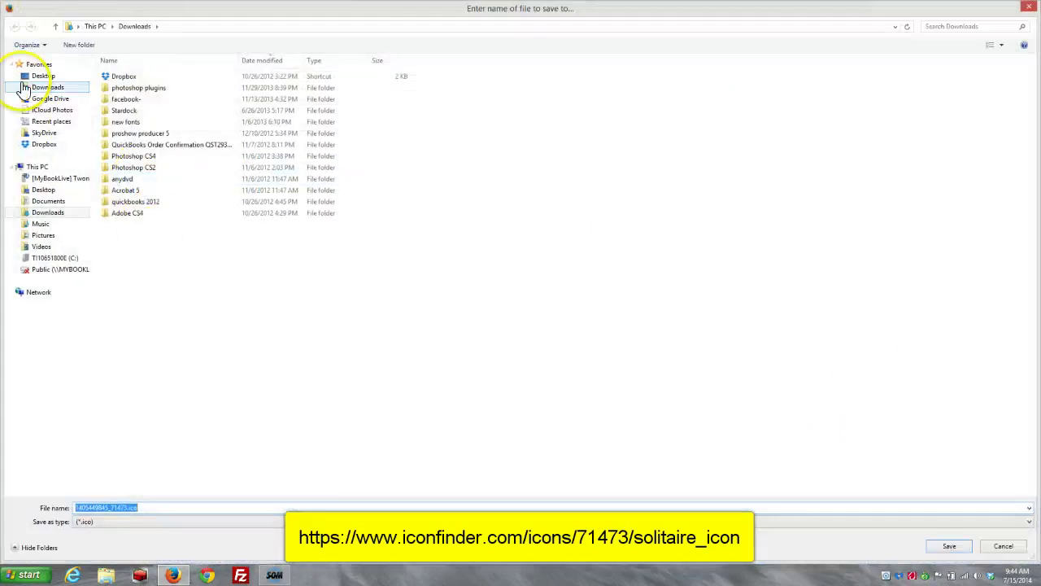
click(32, 76)
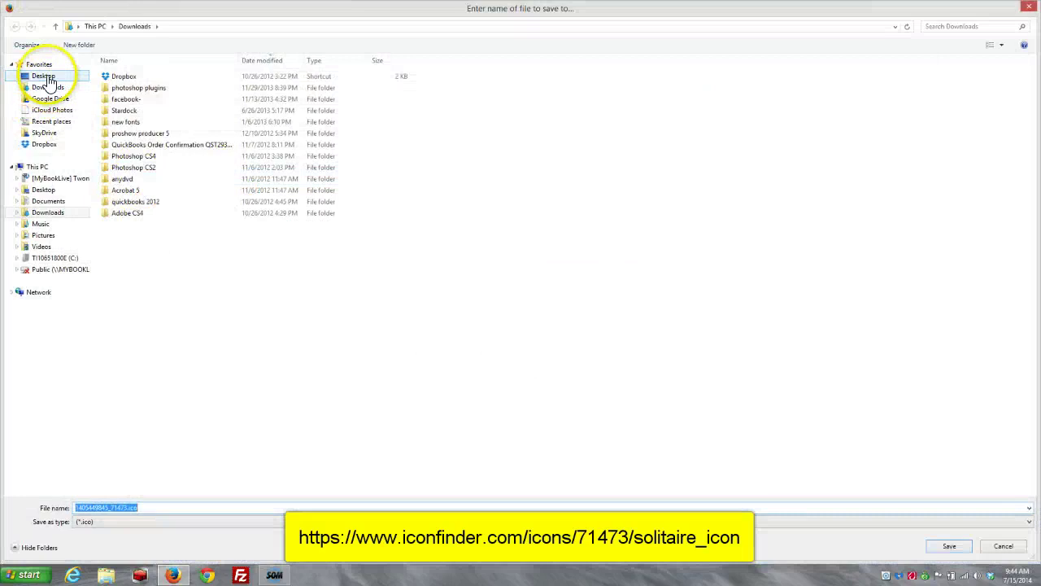
text(solitaire)
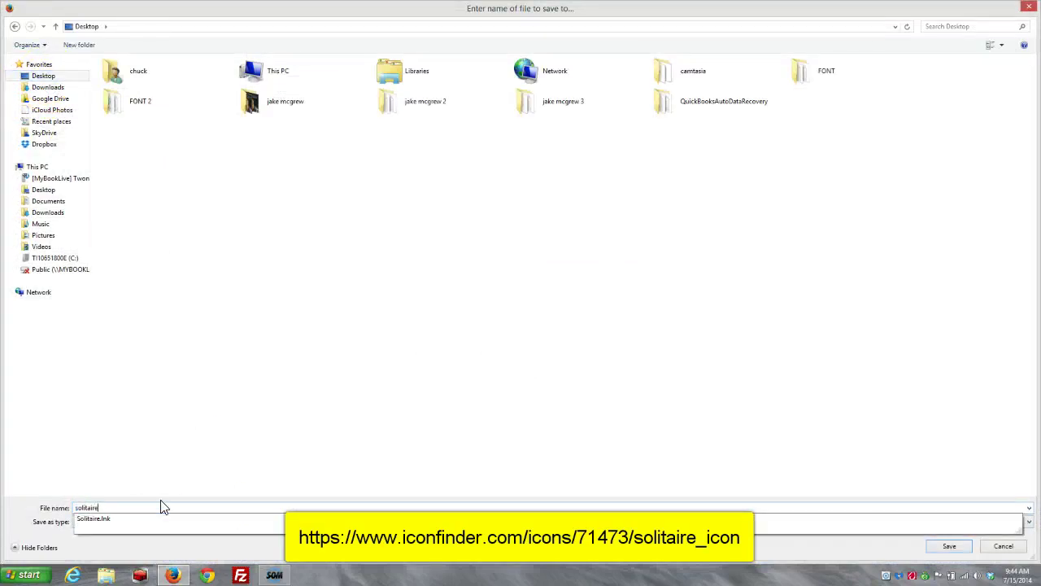
text(.i)
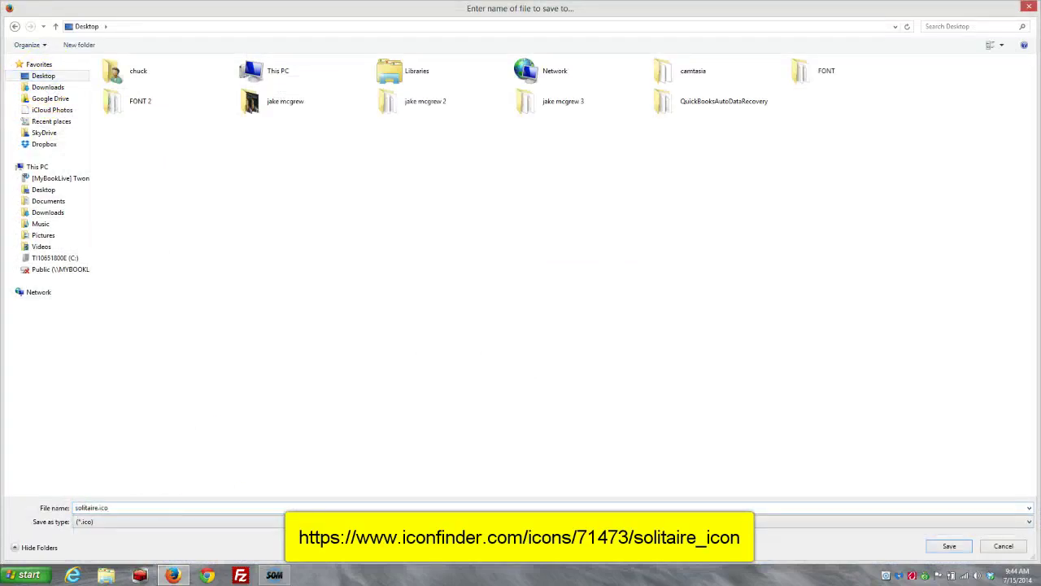
text(co)
key(Return)
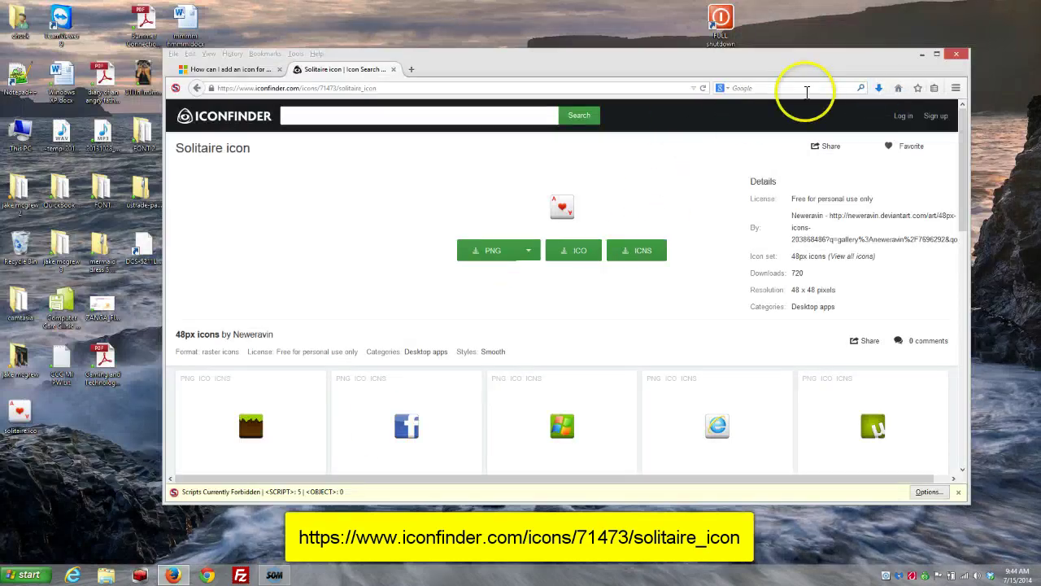
- Set the Solitaire shortcut's icon to the heart card from Desktop\solitaire.ico and apply it
click(922, 54)
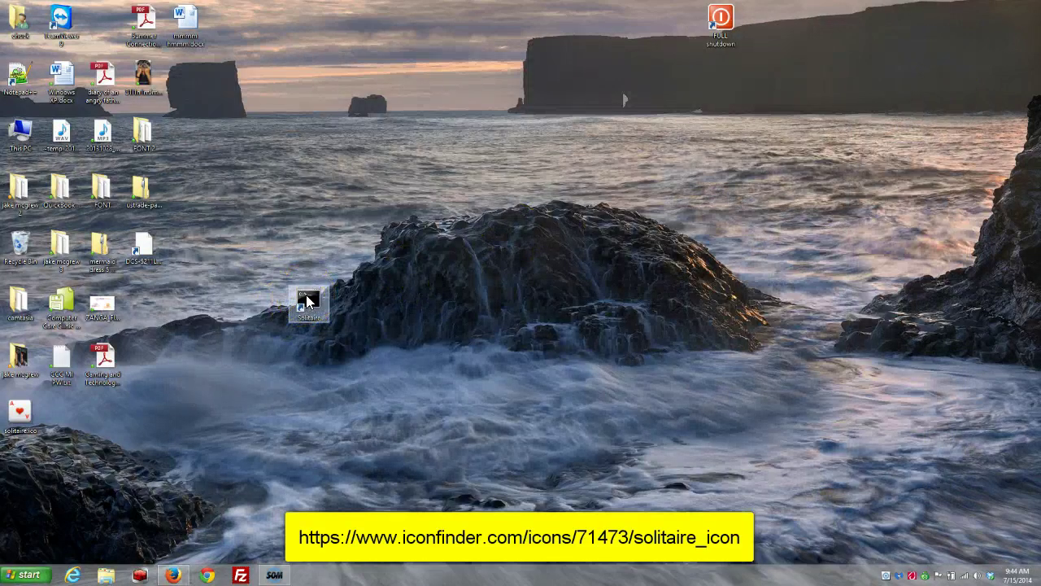
right_click(307, 301)
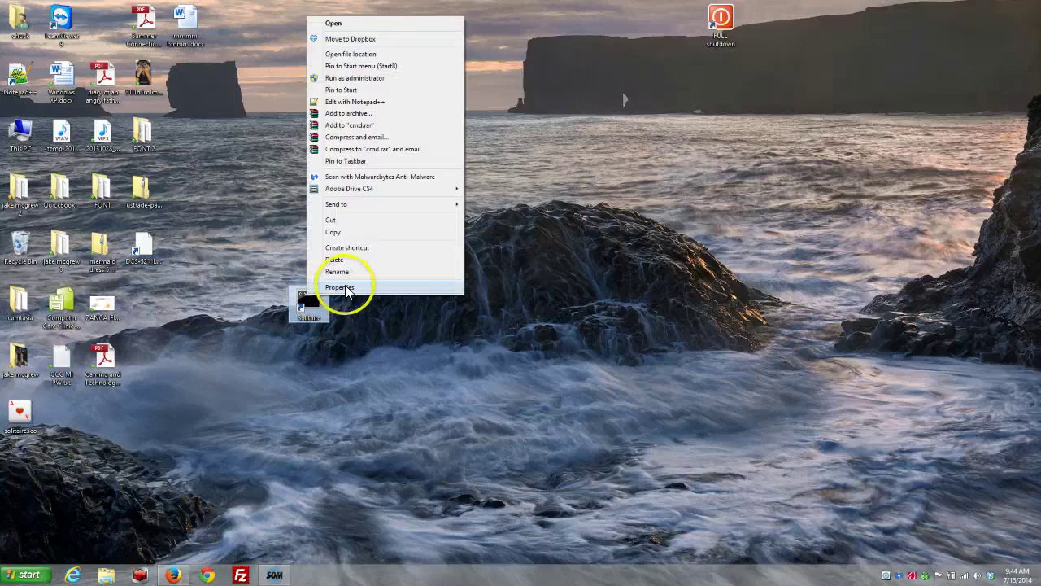
click(338, 288)
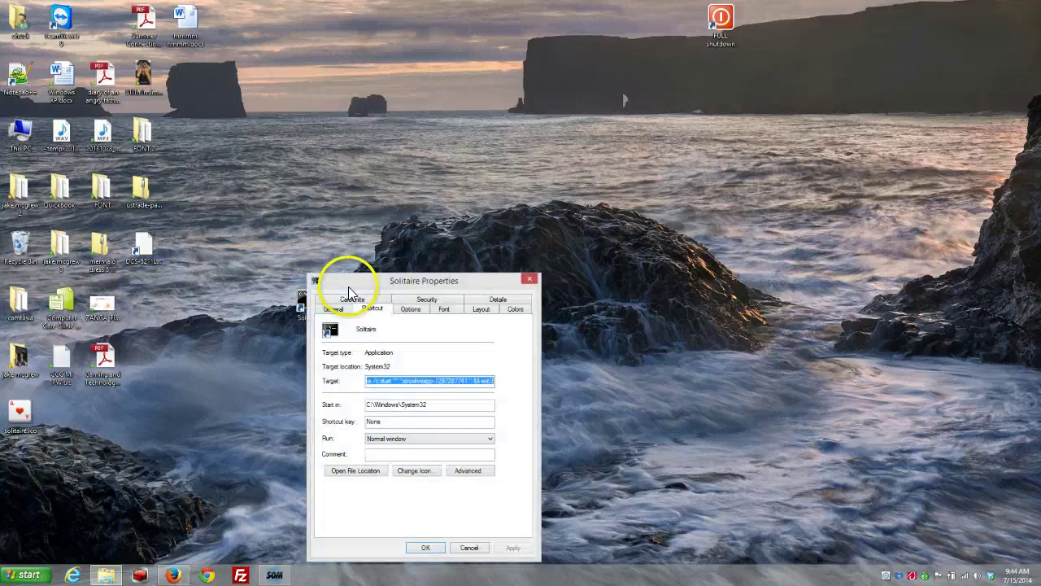
click(421, 472)
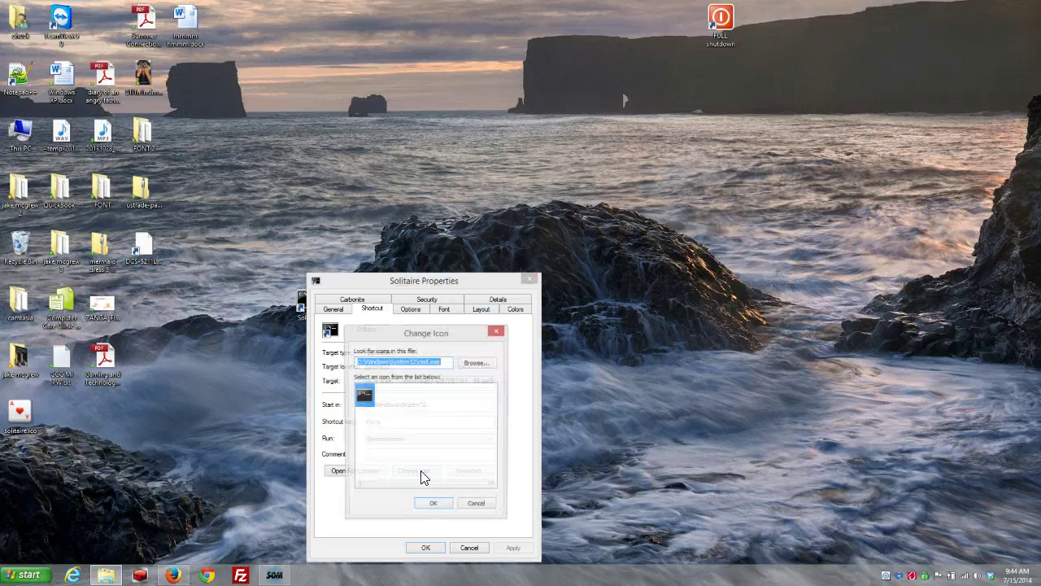
click(475, 363)
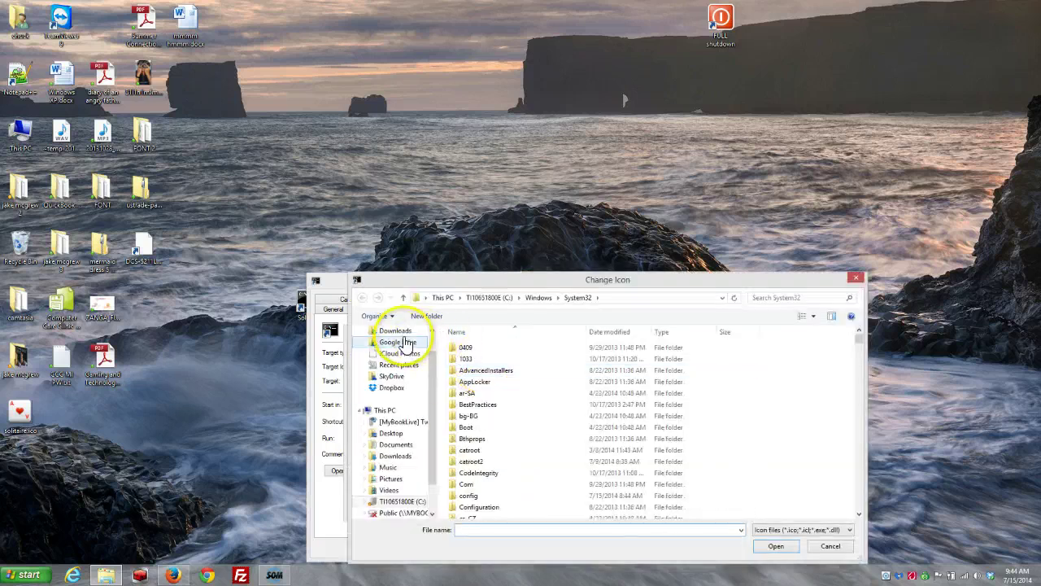
click(397, 433)
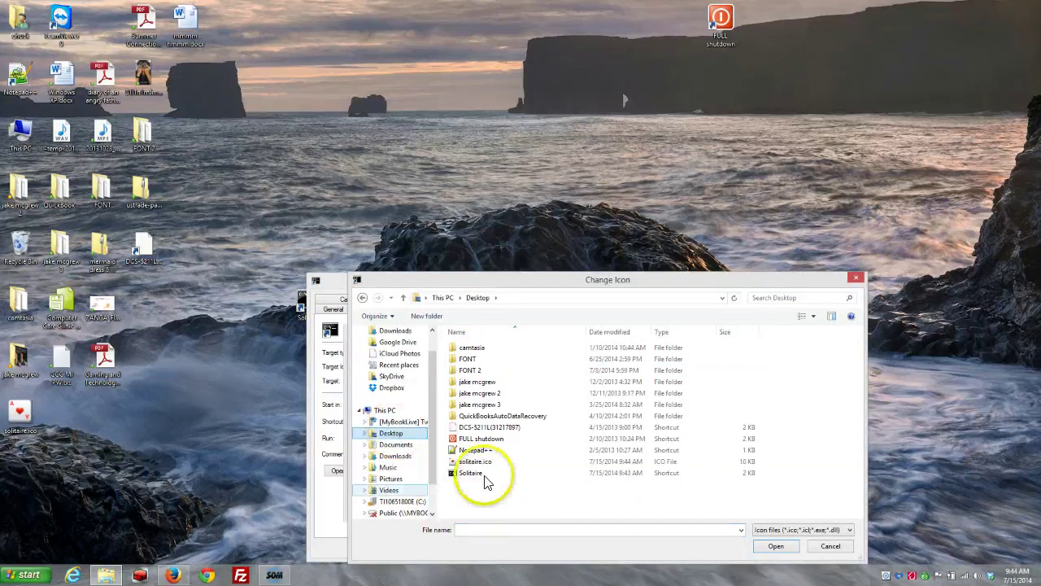
click(480, 463)
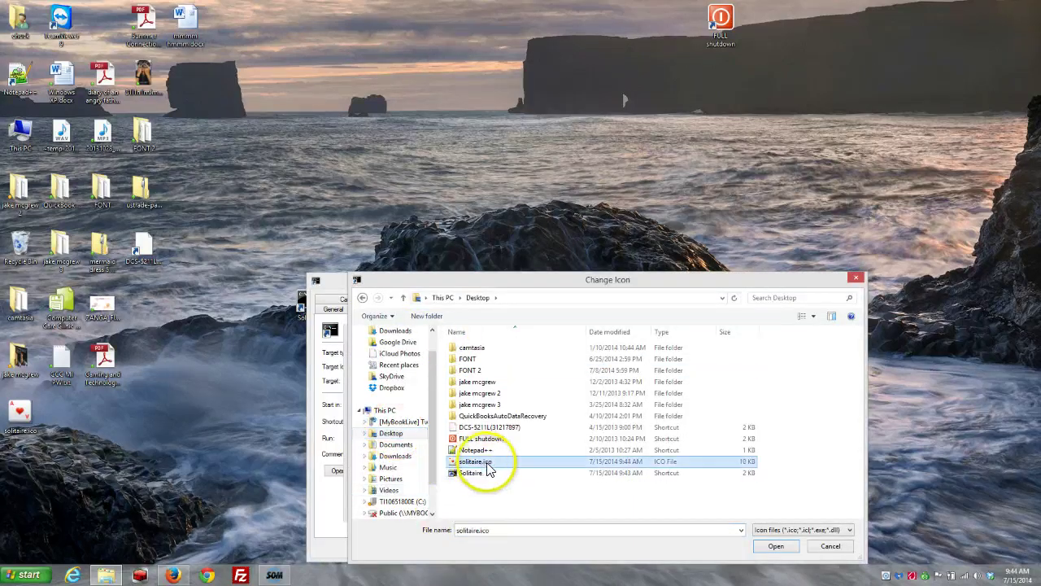
click(783, 550)
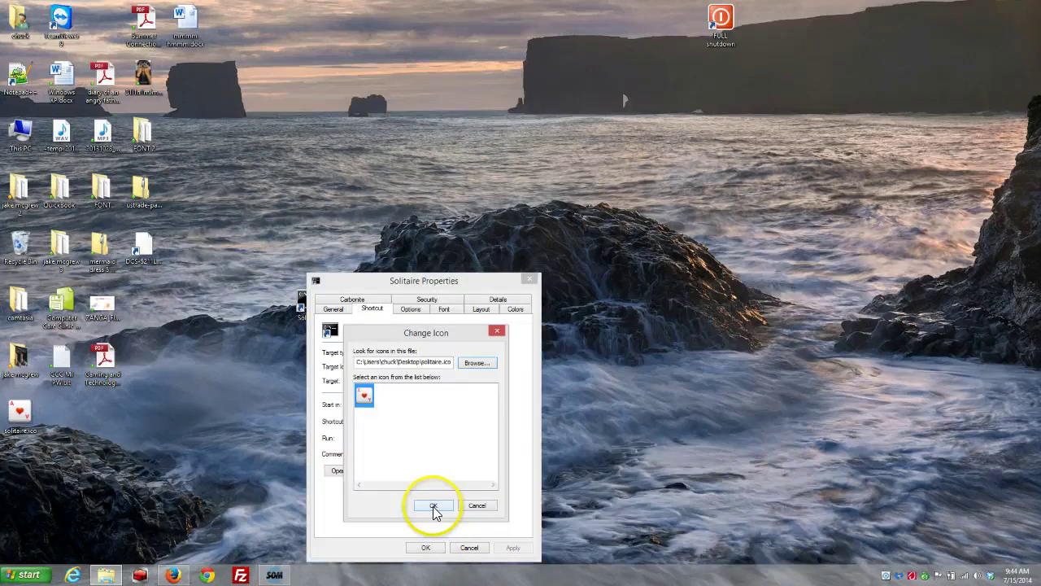
click(432, 507)
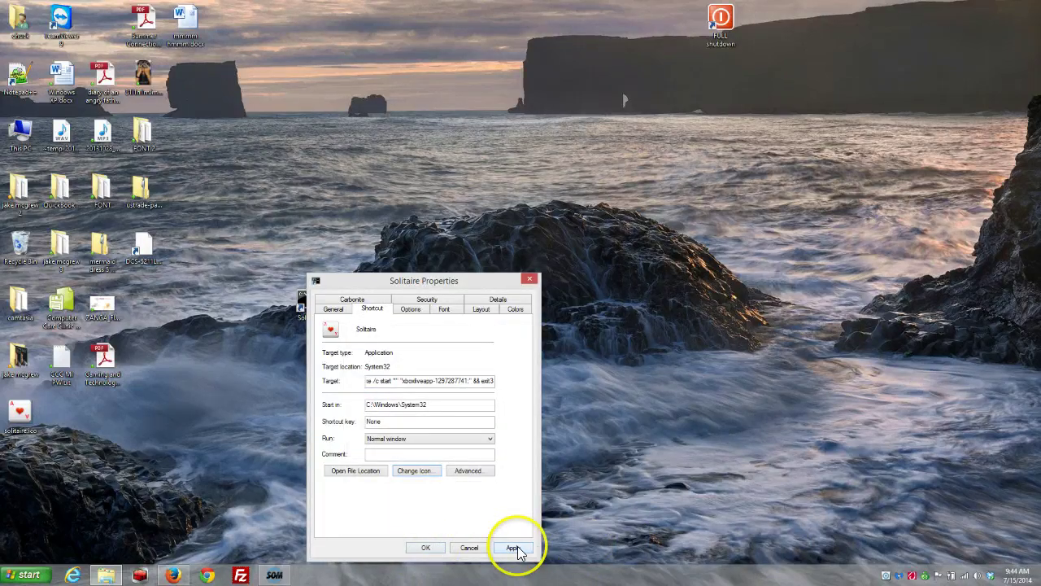
click(513, 549)
click(425, 547)
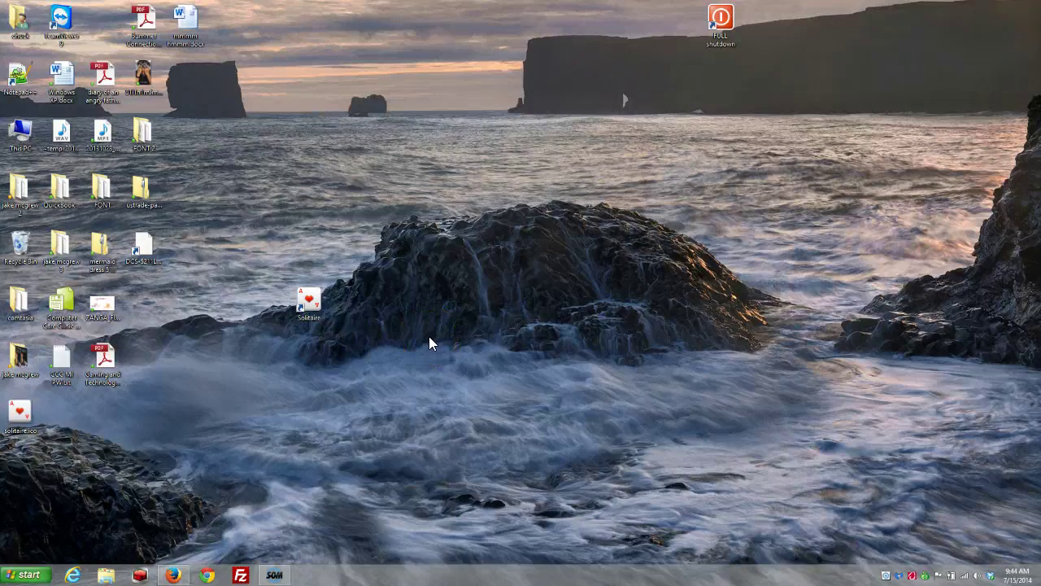
- Launch Microsoft Solitaire Collection from the heart-icon shortcut, then minimise it from the taskbar
double_click(313, 298)
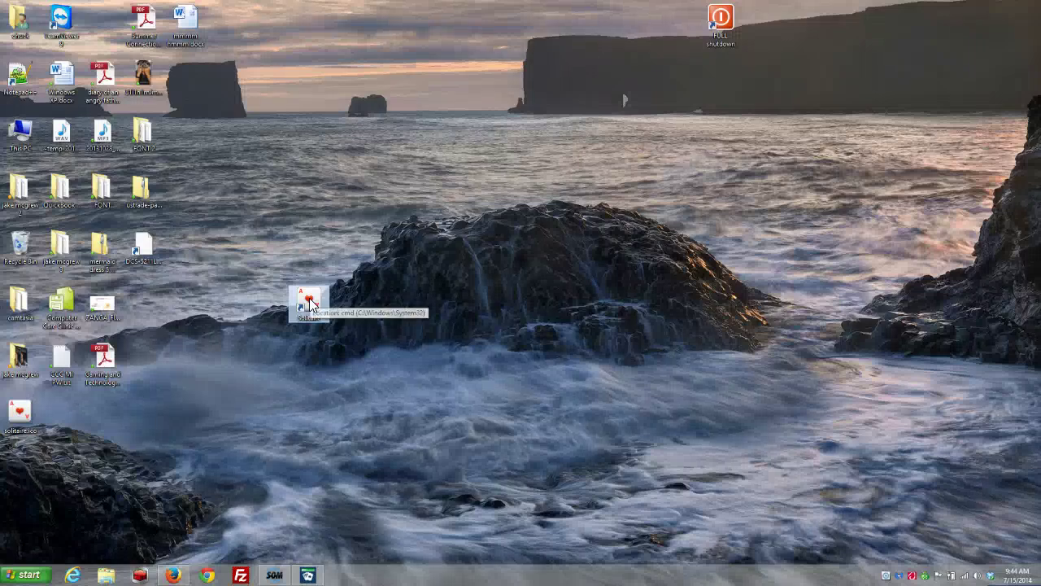
click(307, 575)
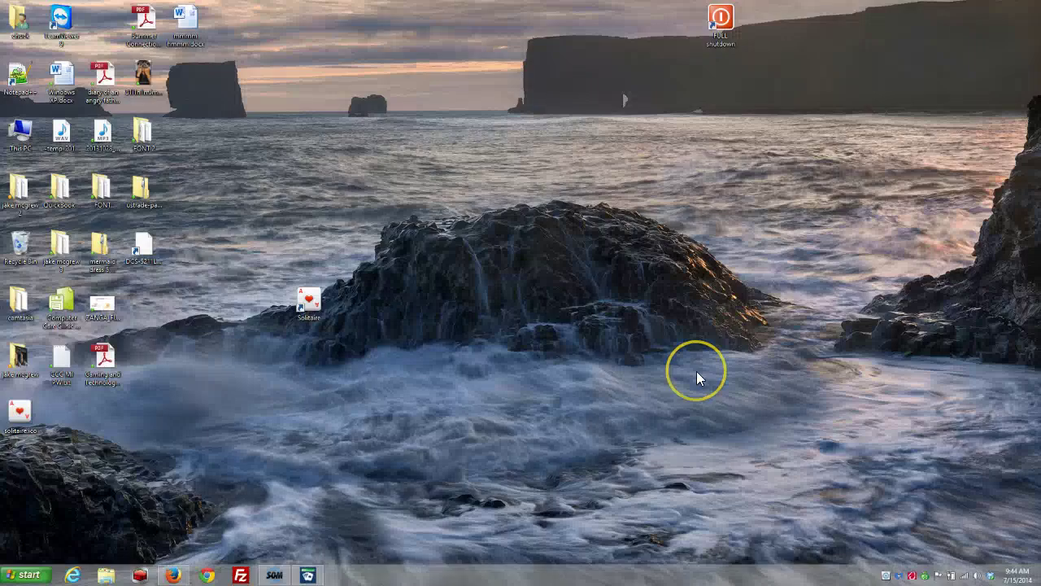
mouse_move(309, 576)
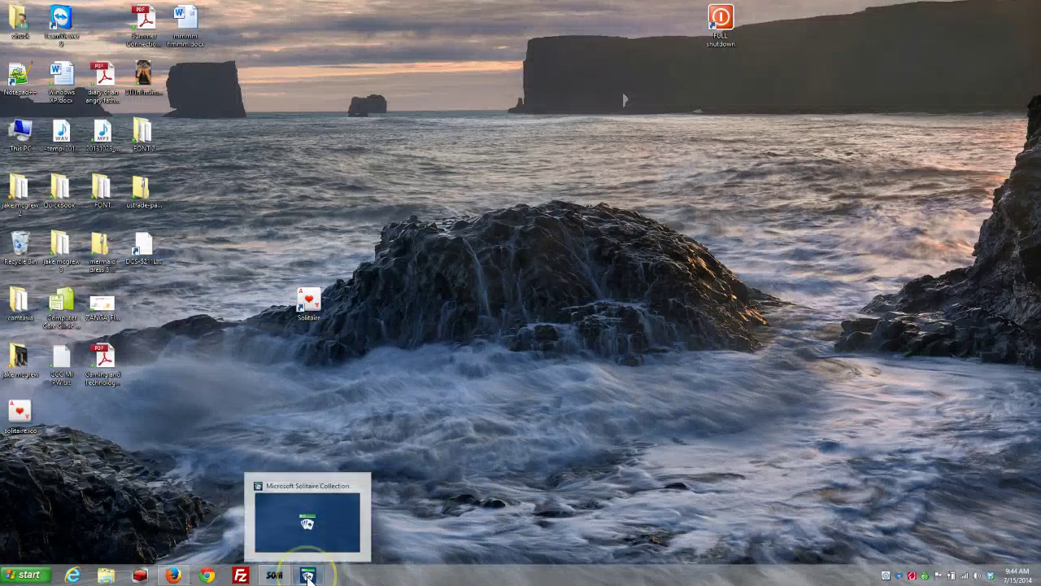
click(308, 576)
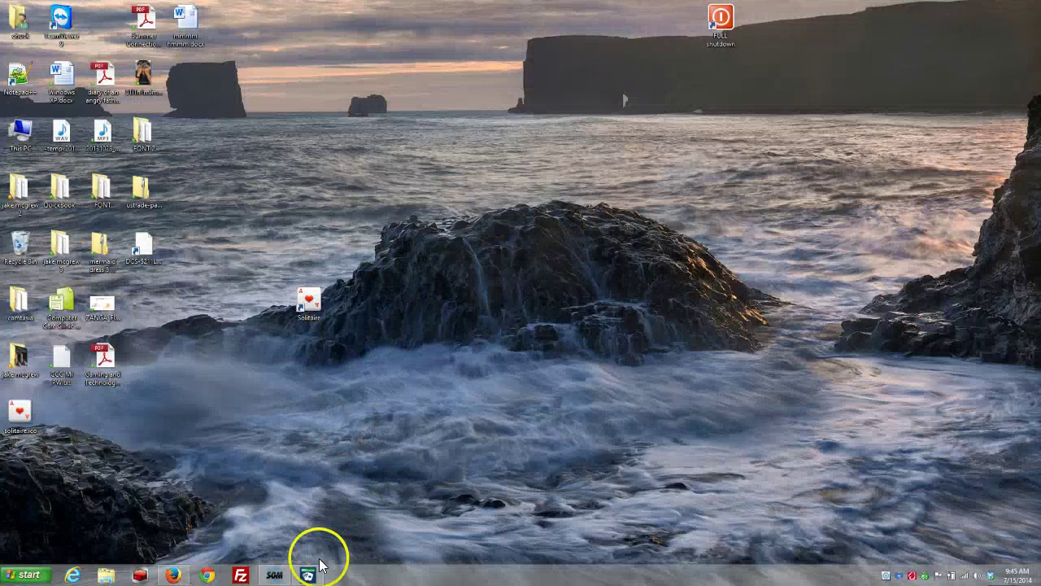
mouse_move(271, 582)
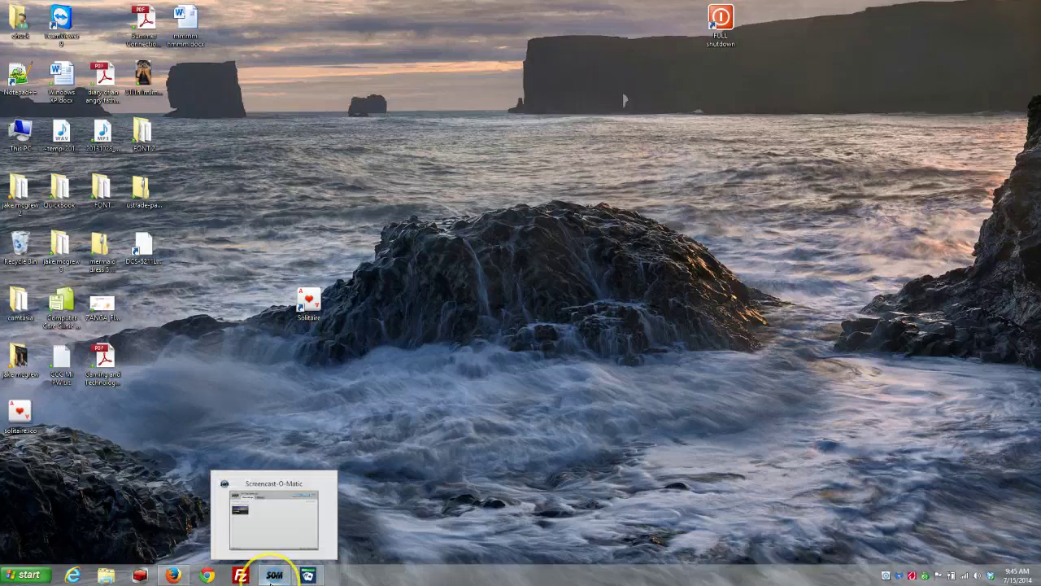